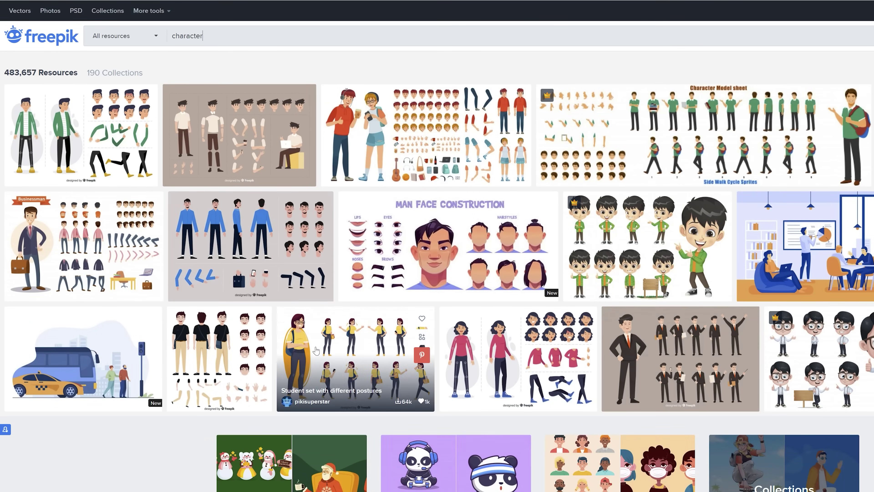
# - Scroll down the Freepik 'character' search results grid
pyautogui.scroll(-6, 262, 335)
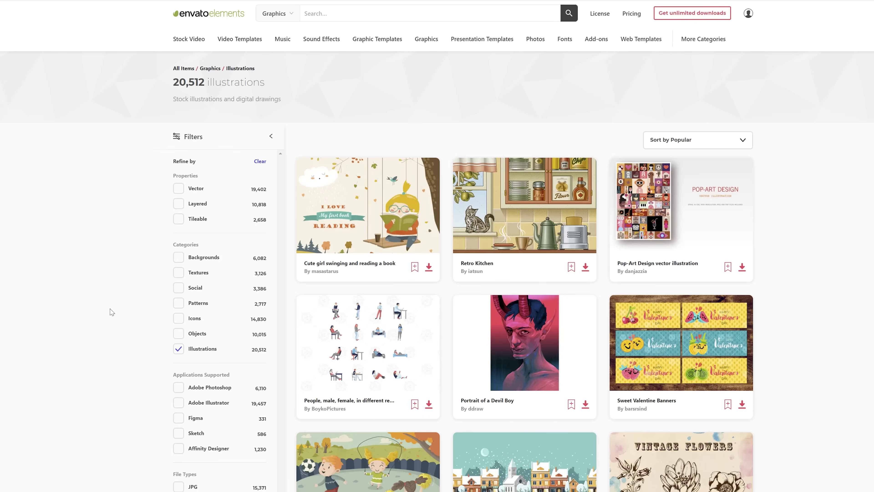
# - Browse the 20,512 Illustrations results, then return to the Envato Elements home page
pyautogui.scroll(-7, 117, 307)
pyautogui.scroll(-5, 132, 297)
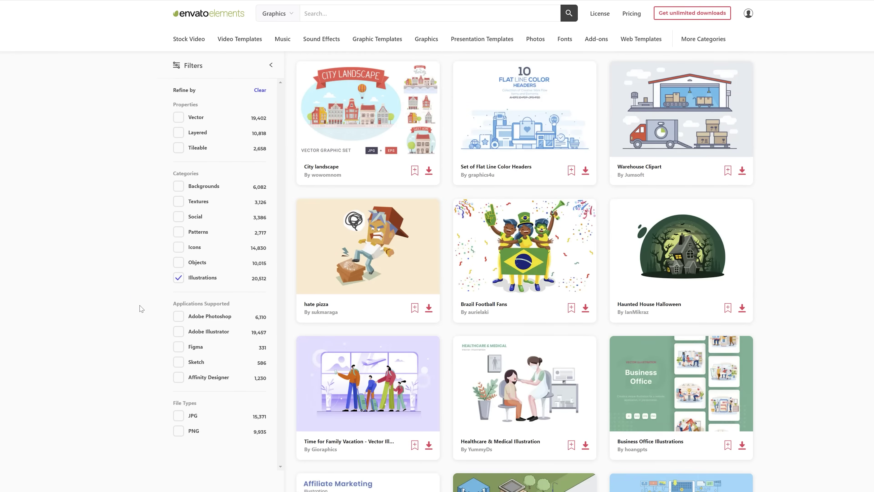
pyautogui.scroll(12, 141, 309)
pyautogui.click(201, 20)
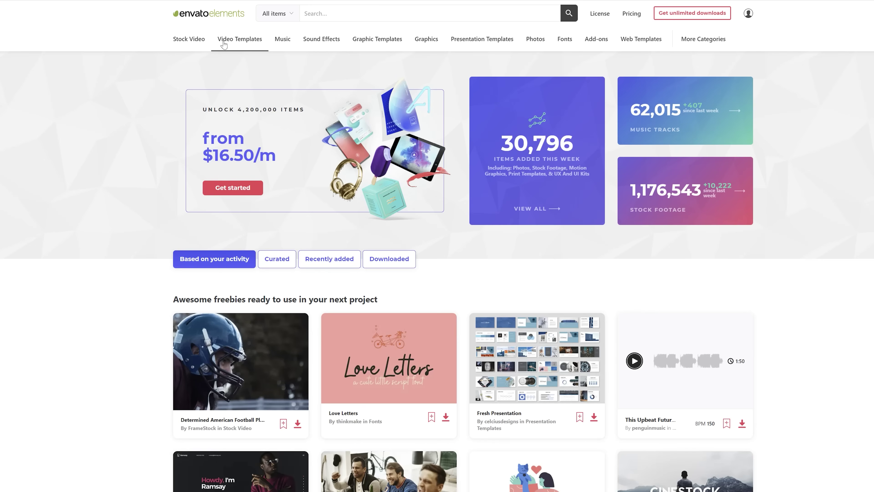
pyautogui.moveTo(286, 42)
pyautogui.moveTo(240, 46)
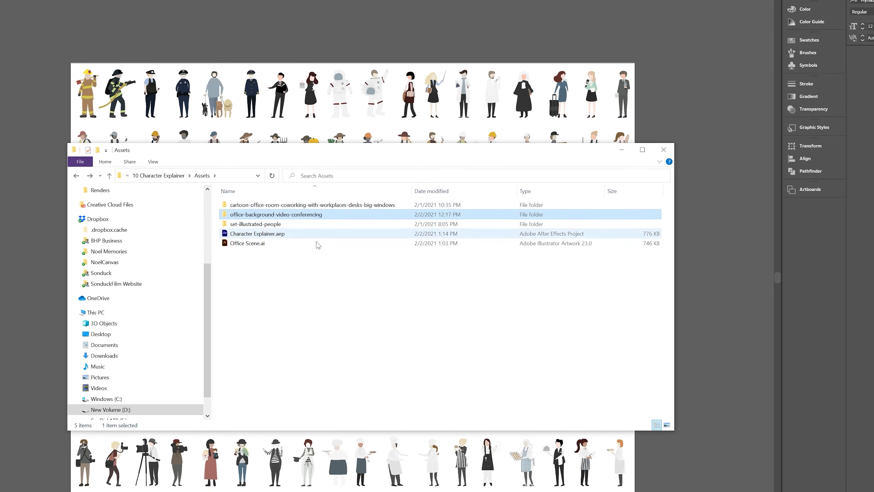
# - Open the office-background-video-conferencing folder and select 4385100.ai
pyautogui.doubleClick(295, 222)
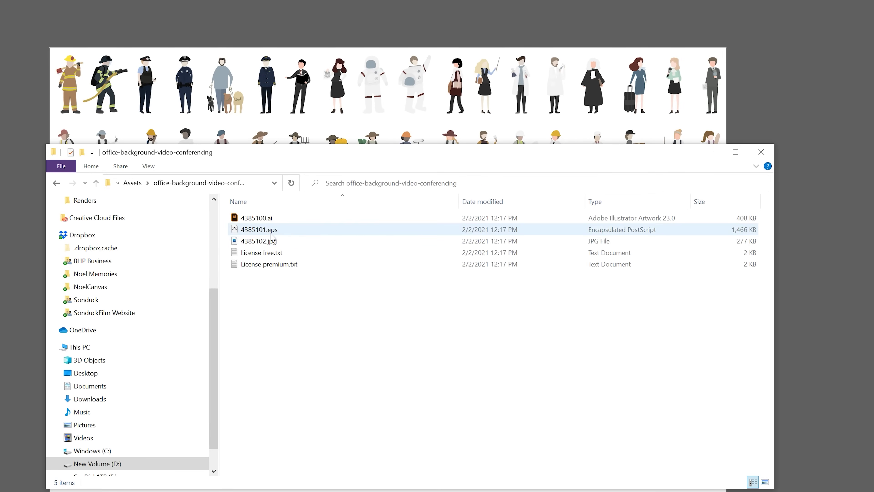
pyautogui.click(267, 222)
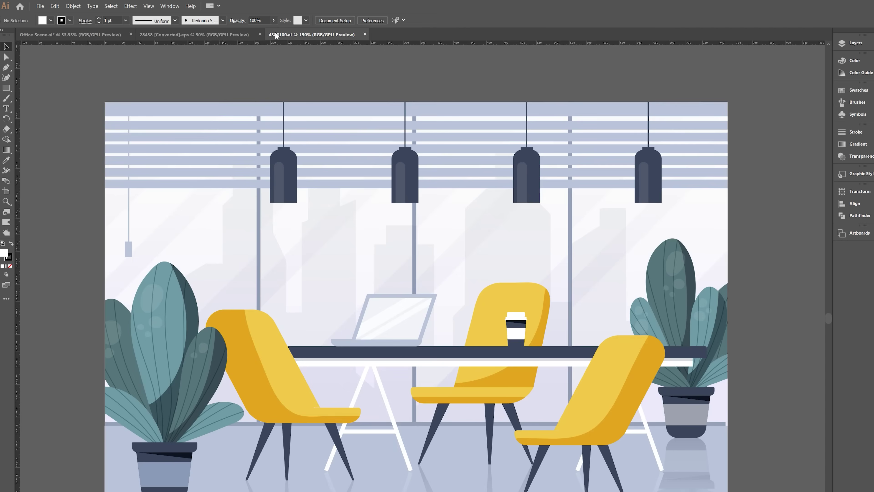
# - Copy the businessman holding a book from the 28438 professions set into the clipboard, back on 4385100.ai
pyautogui.click(221, 34)
pyautogui.click(275, 35)
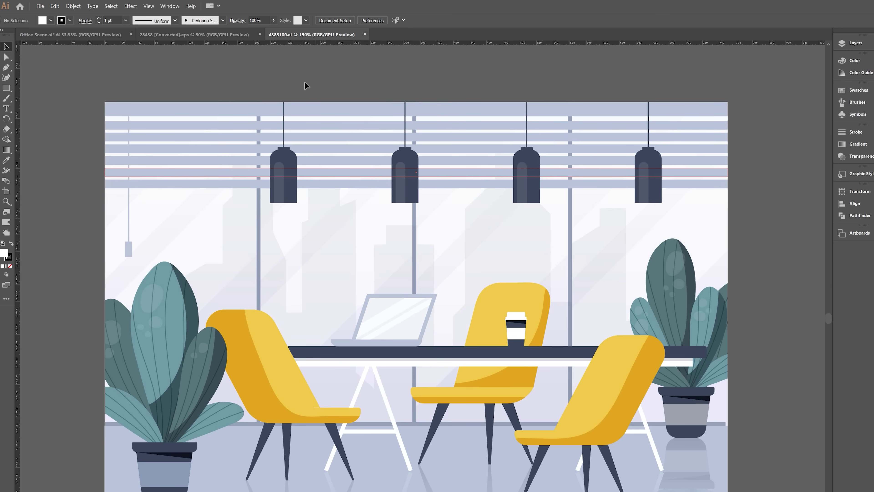
pyautogui.click(241, 34)
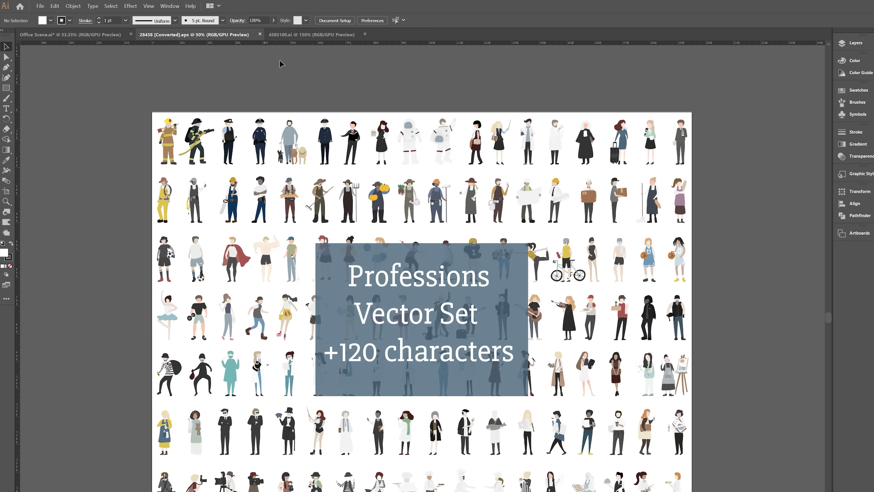
pyautogui.scroll(2, 395, 172)
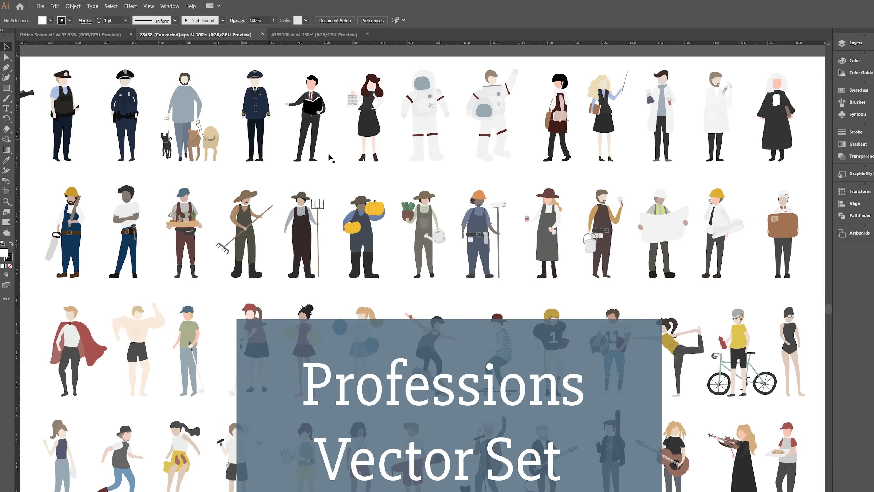
pyautogui.click(313, 105)
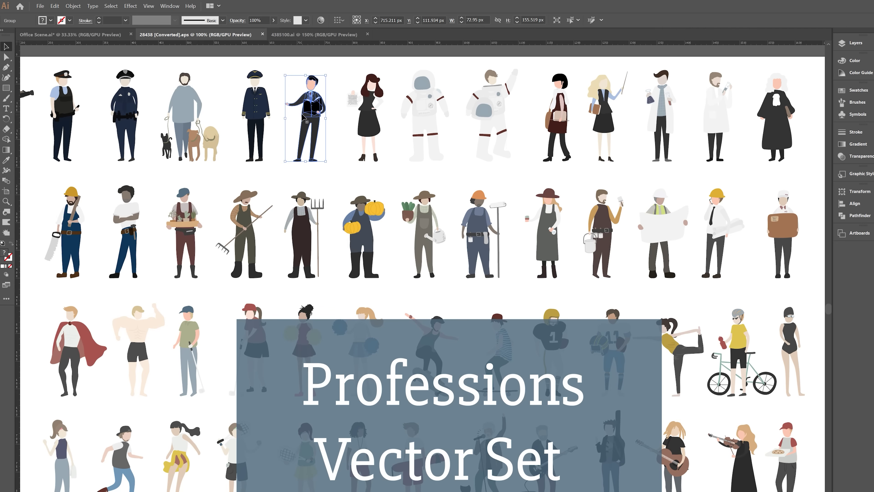
pyautogui.press('a')
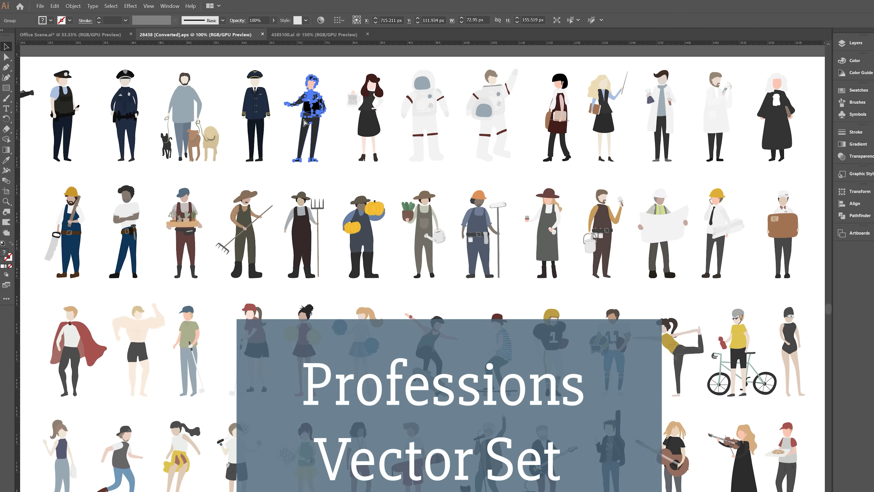
pyautogui.click(54, 6)
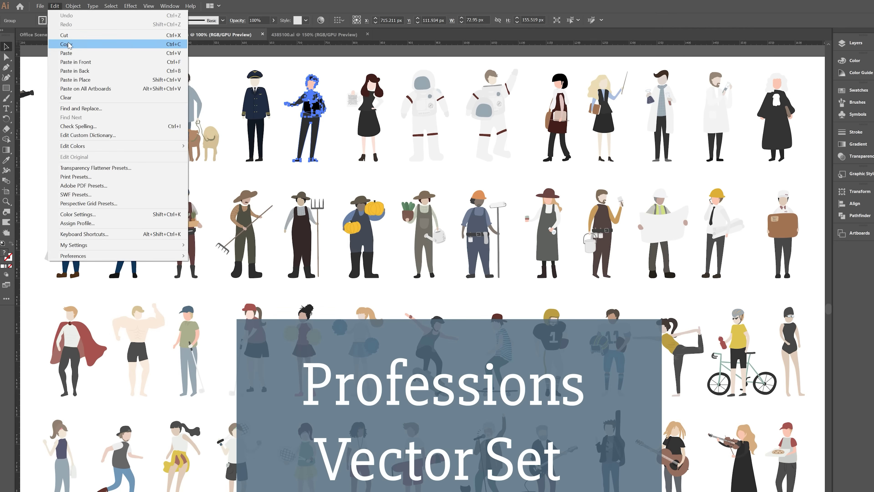
pyautogui.click(65, 50)
pyautogui.click(314, 35)
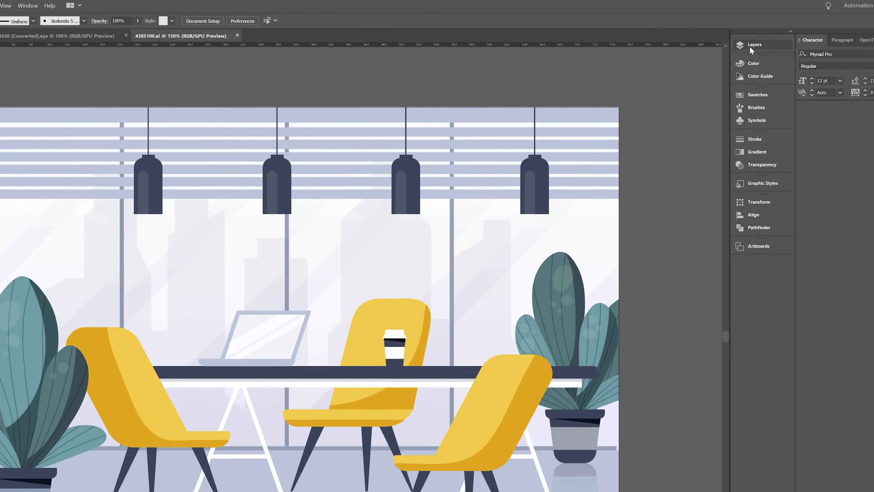
# - Add two new layers, Layer 3 and Layer 4, and target Layer 3
pyautogui.click(853, 43)
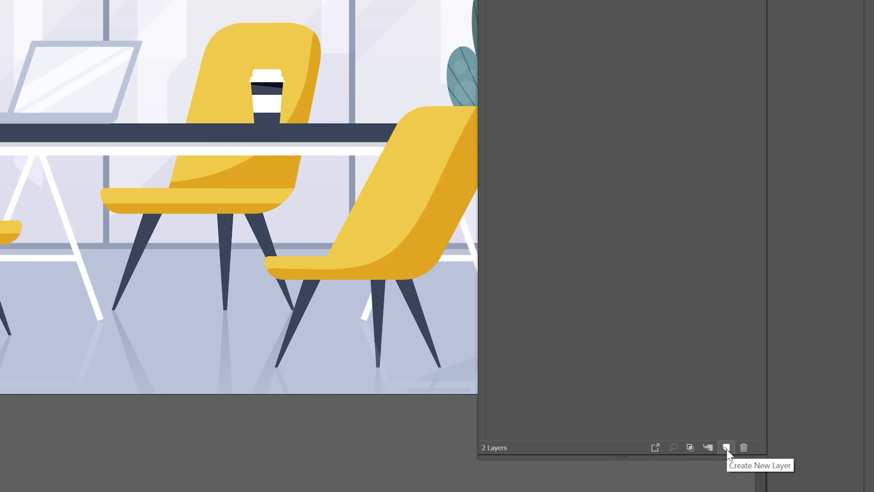
pyautogui.click(725, 447)
pyautogui.click(726, 448)
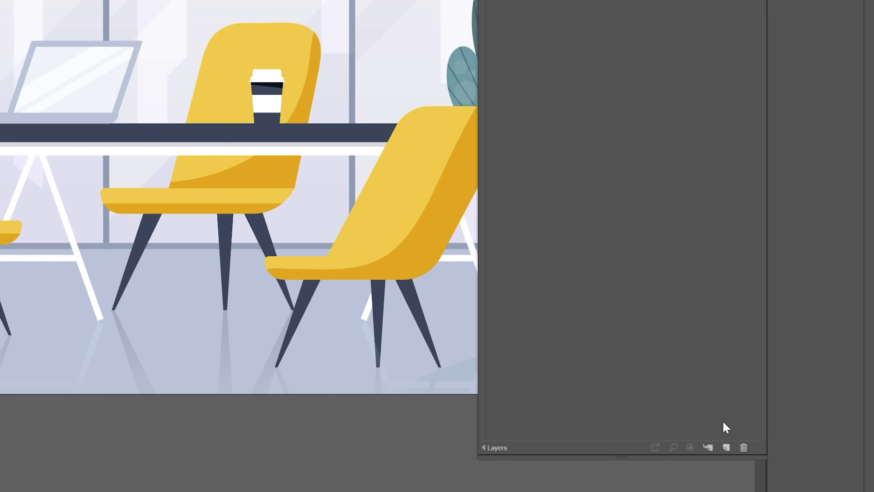
pyautogui.click(661, 52)
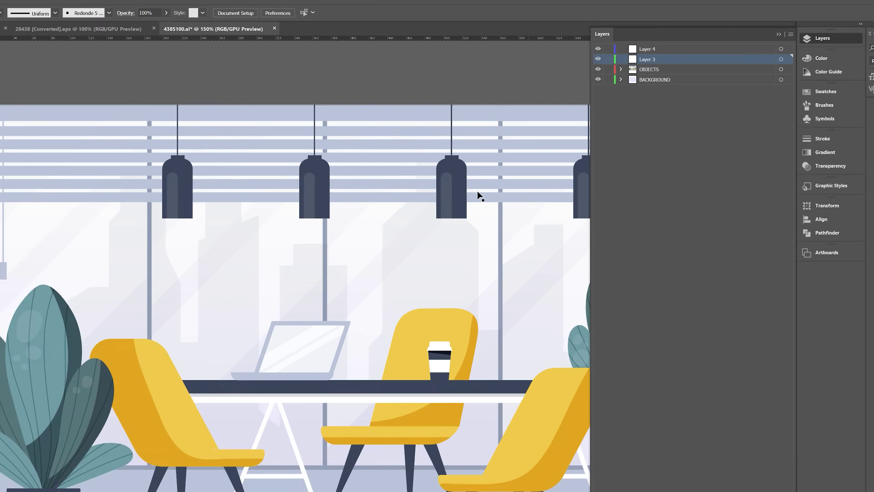
# - Paste the businessman into Layer 3, enlarge him and position him beside the table
pyautogui.hotkey('ctrl', 'f')
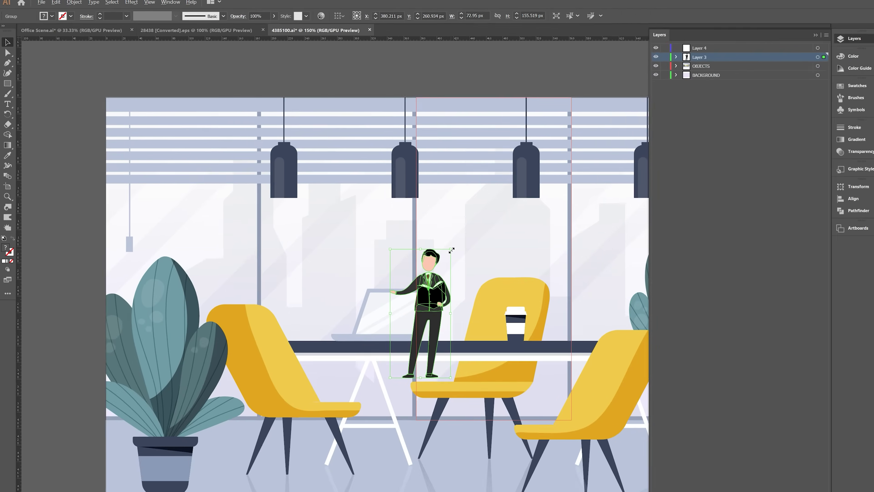
pyautogui.moveTo(499, 276); pyautogui.dragTo(550, 202)
pyautogui.moveTo(459, 169); pyautogui.dragTo(439, 182)
pyautogui.moveTo(390, 257); pyautogui.dragTo(432, 317)
pyautogui.moveTo(480, 245); pyautogui.dragTo(500, 204)
pyautogui.moveTo(447, 305); pyautogui.dragTo(454, 276)
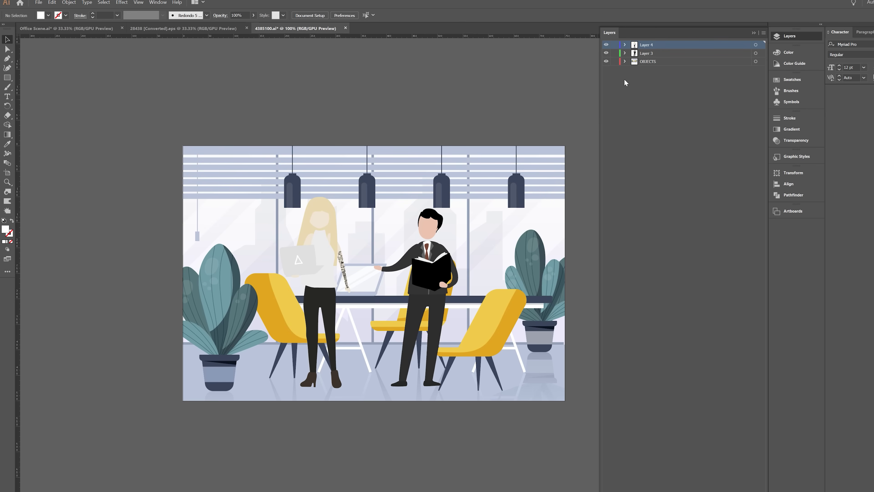
pyautogui.hotkey('ctrl', 'a')
# - Expand OBJECTS and its Clip Group to locate the chairs, table and plants group
pyautogui.click(625, 61)
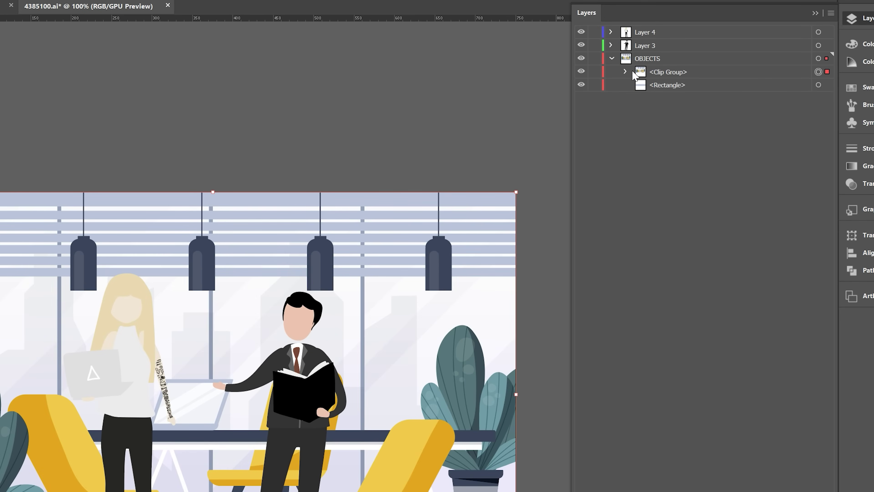
pyautogui.click(625, 72)
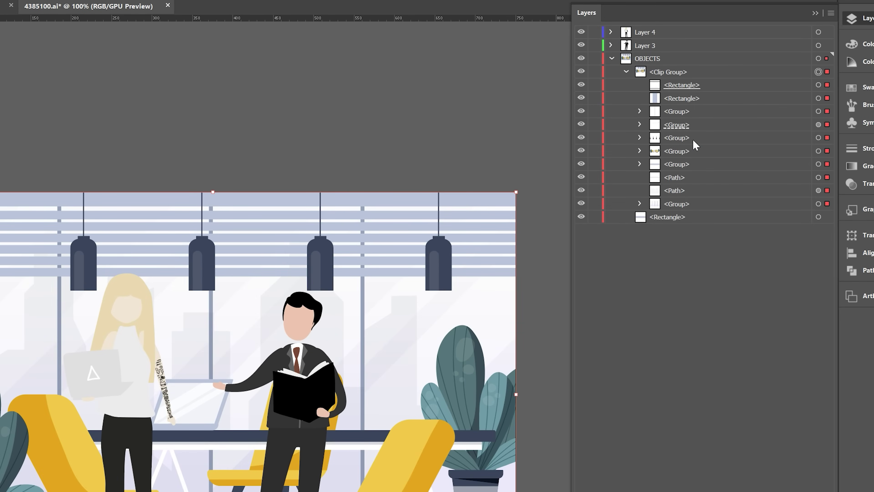
pyautogui.click(671, 153)
pyautogui.click(582, 152)
pyautogui.click(582, 152)
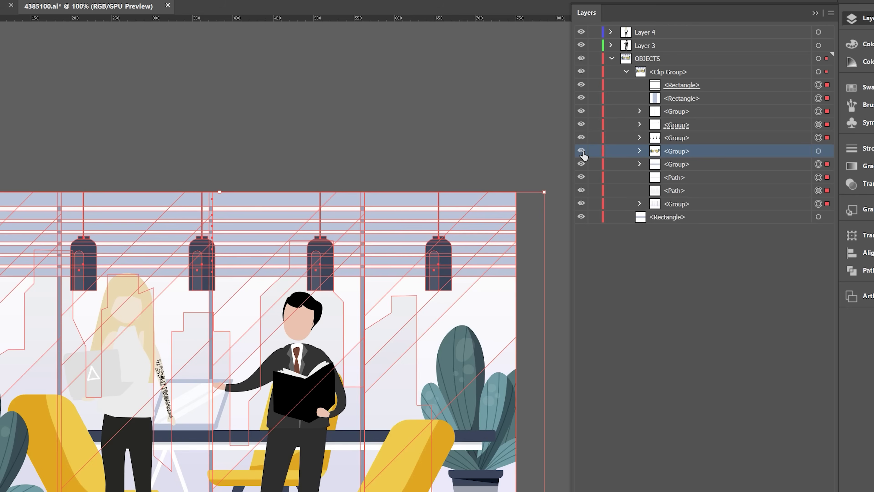
pyautogui.click(582, 152)
pyautogui.click(581, 152)
pyautogui.click(639, 150)
pyautogui.hotkey('ctrl', 'shift', 'a')
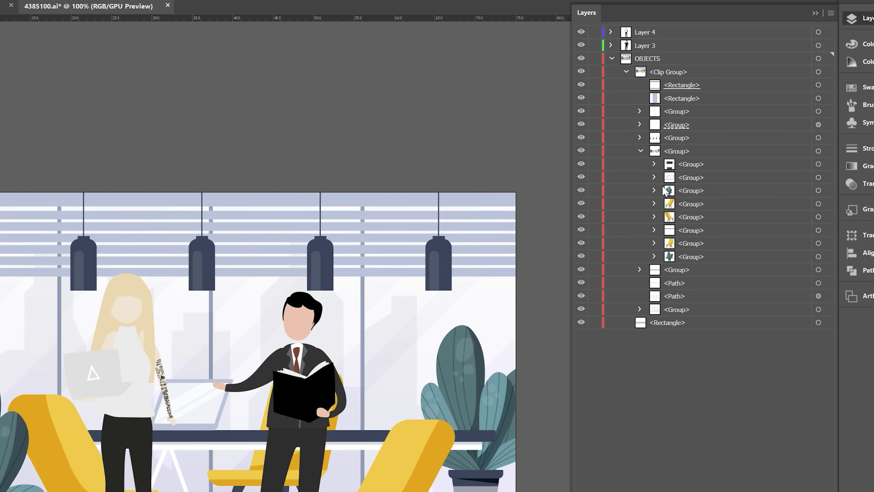
# - Toggle each furniture piece's visibility to identify it, then show them all again
pyautogui.click(581, 164)
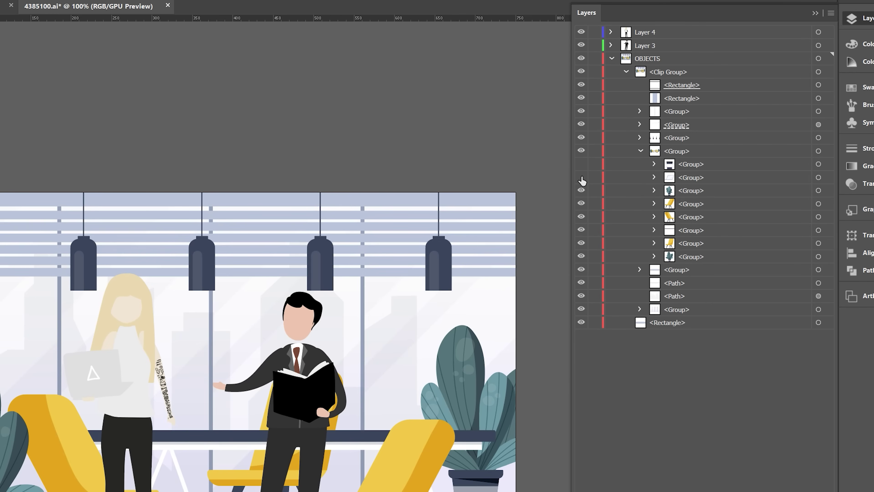
pyautogui.click(580, 191)
pyautogui.click(581, 203)
pyautogui.click(582, 216)
pyautogui.click(581, 230)
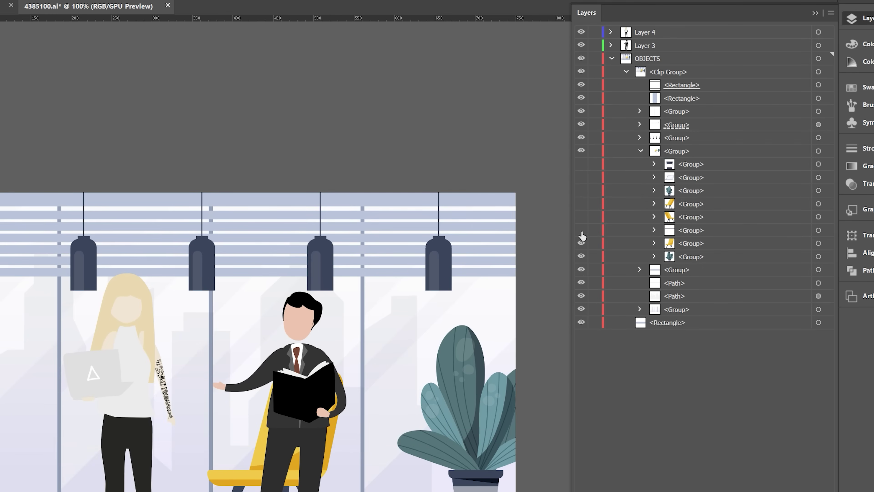
pyautogui.moveTo(582, 235); pyautogui.dragTo(581, 164)
pyautogui.click(676, 151)
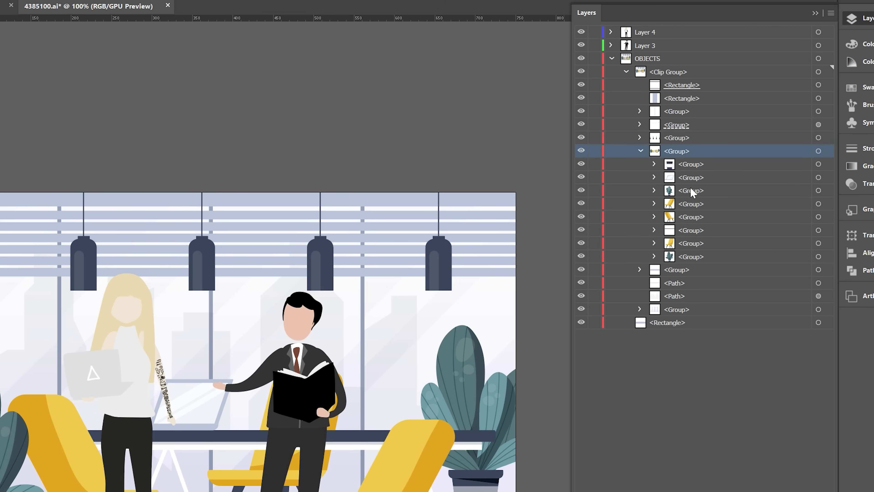
# - Release the furniture group to layers (sequence) and move the new layers above OBJECTS
pyautogui.click(830, 13)
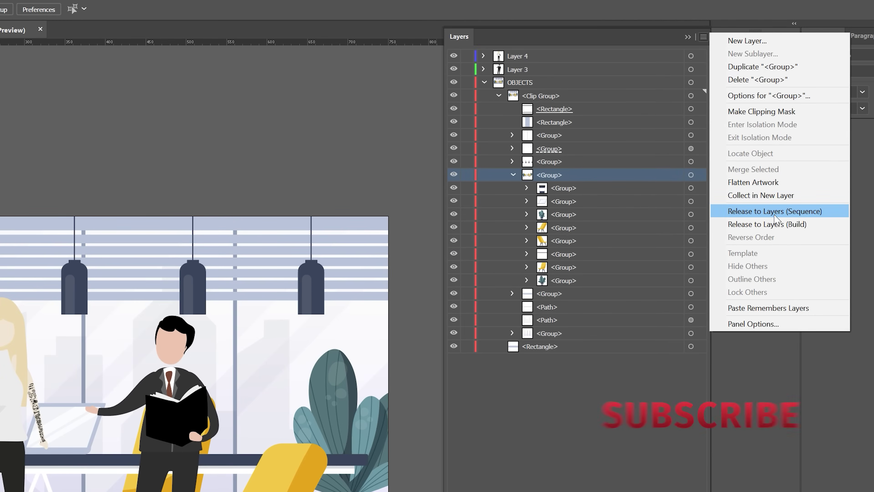
pyautogui.click(757, 211)
pyautogui.keyDown('shift'); pyautogui.click(545, 110); pyautogui.keyUp('shift')
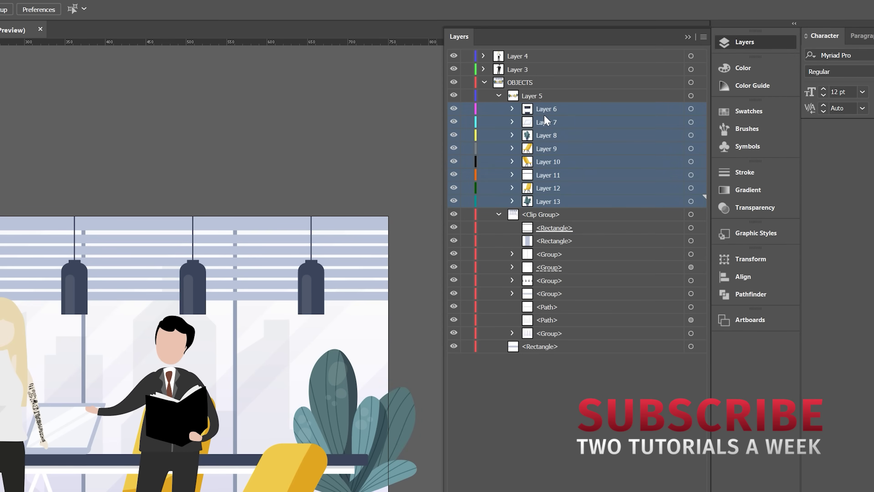
pyautogui.moveTo(542, 112); pyautogui.dragTo(510, 75)
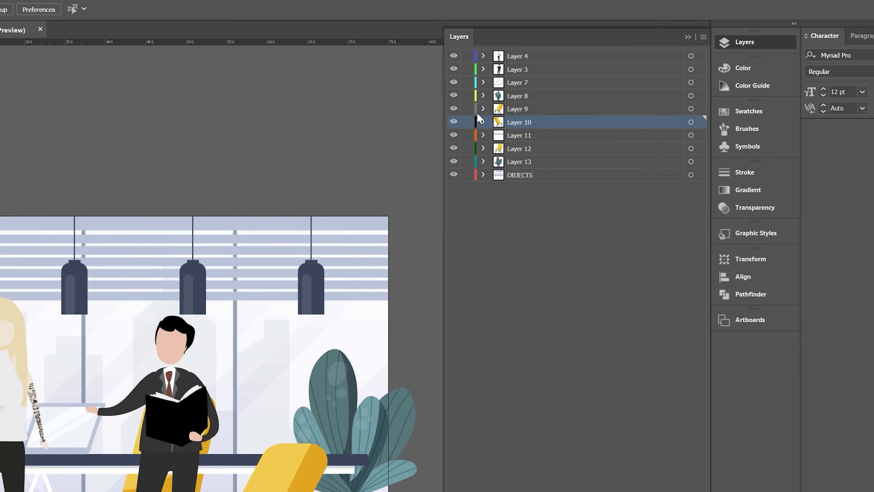
# - Check Layer 10's chair and Layer 13's plant by toggling their visibility
pyautogui.click(453, 121)
pyautogui.click(453, 121)
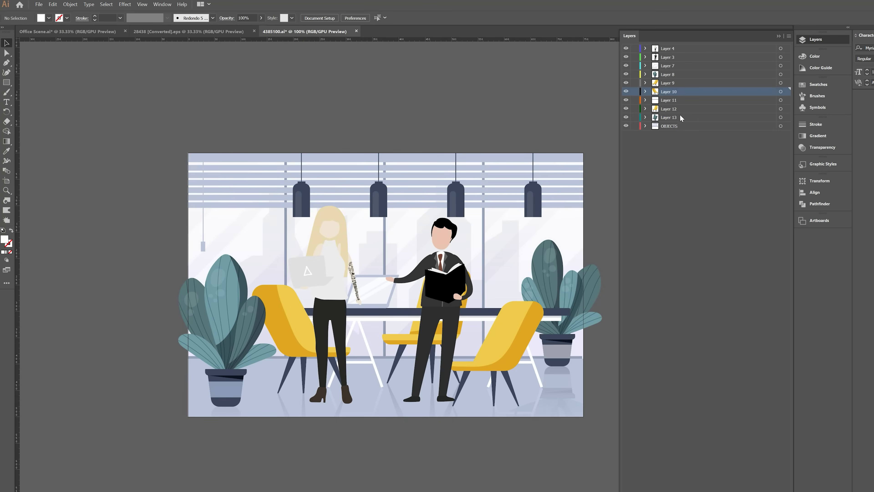
pyautogui.click(679, 118)
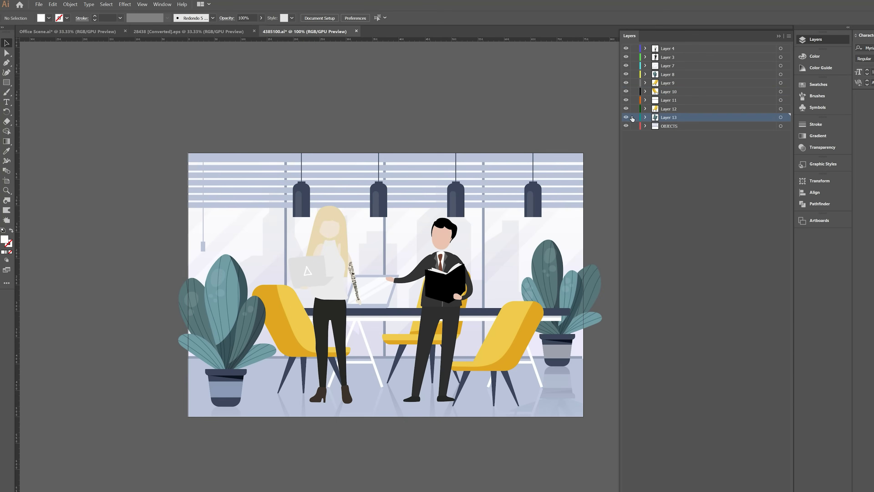
pyautogui.click(625, 118)
pyautogui.click(626, 117)
pyautogui.click(639, 138)
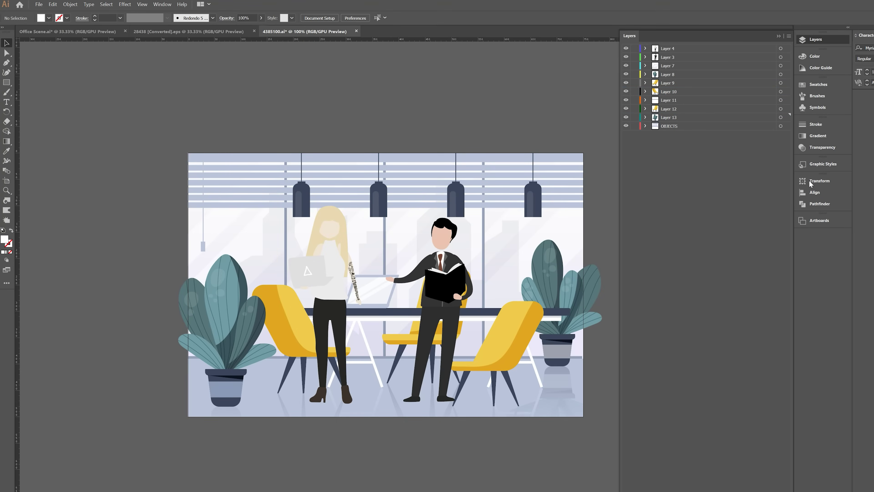
# - Set the office artboard to Width 2100 px and Height 1080 px in Artboard Options
pyautogui.click(818, 220)
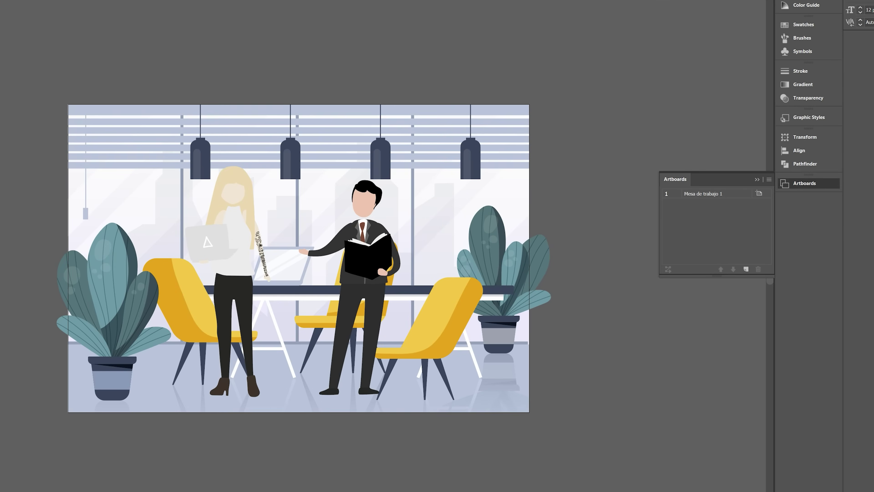
pyautogui.hotkey('alt', 'w')
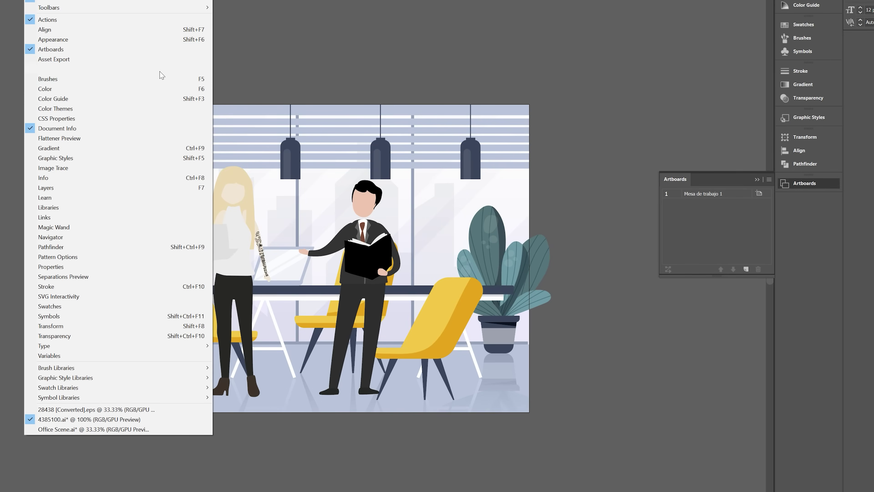
pyautogui.click(745, 213)
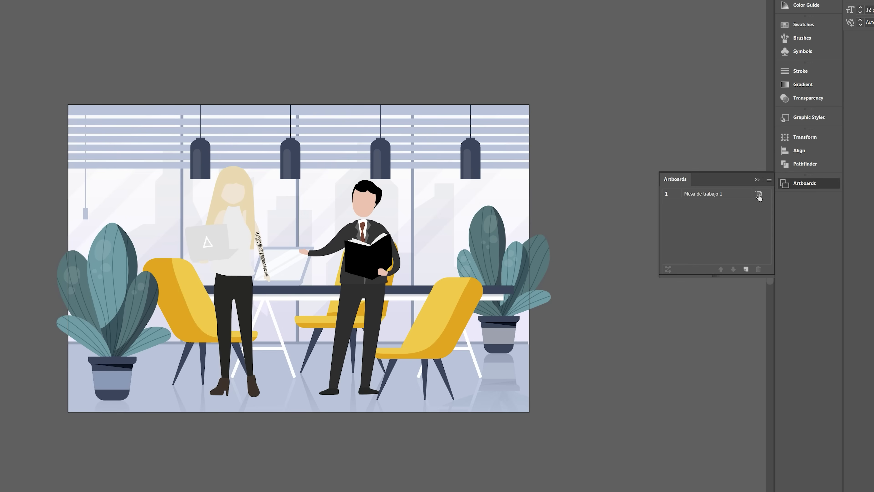
pyautogui.click(758, 196)
pyautogui.doubleClick(117, 146)
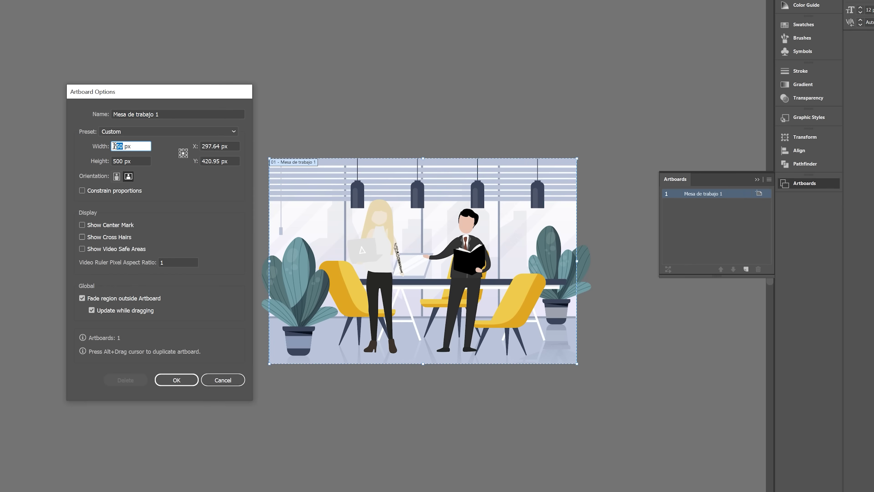
pyautogui.write('210')
pyautogui.doubleClick(122, 160)
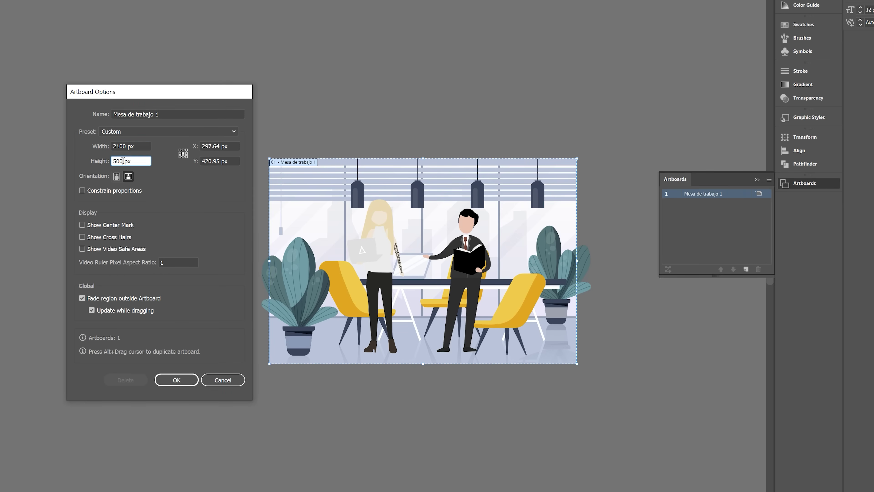
pyautogui.write('108')
pyautogui.press('Return')
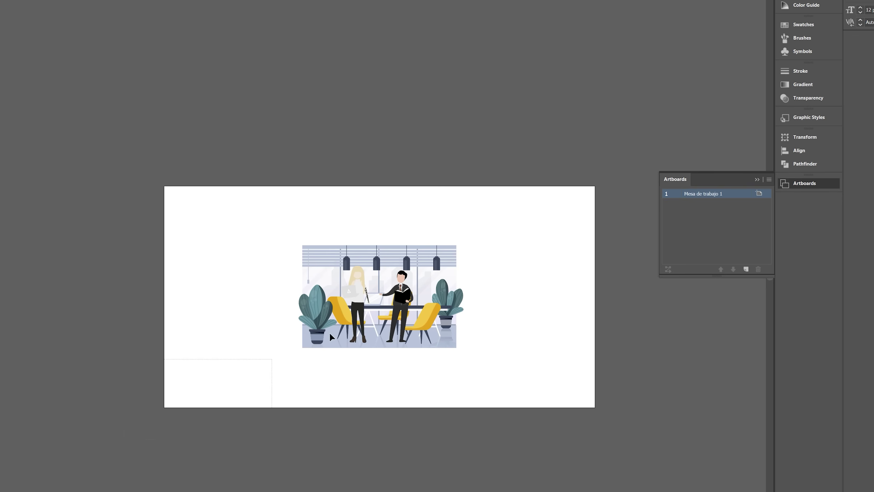
# - Scale the office artwork up to cover the 2100 px artboard, then choose Save As
pyautogui.moveTo(526, 272); pyautogui.dragTo(661, 203)
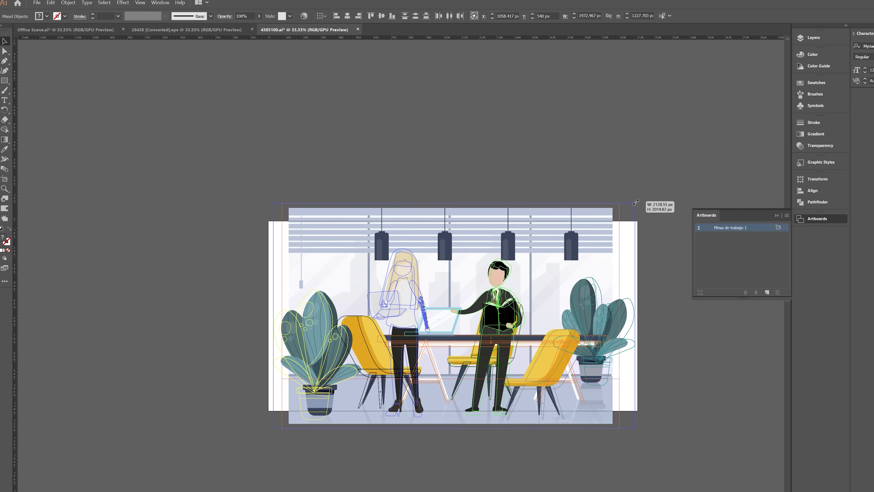
pyautogui.moveTo(635, 202); pyautogui.dragTo(636, 202)
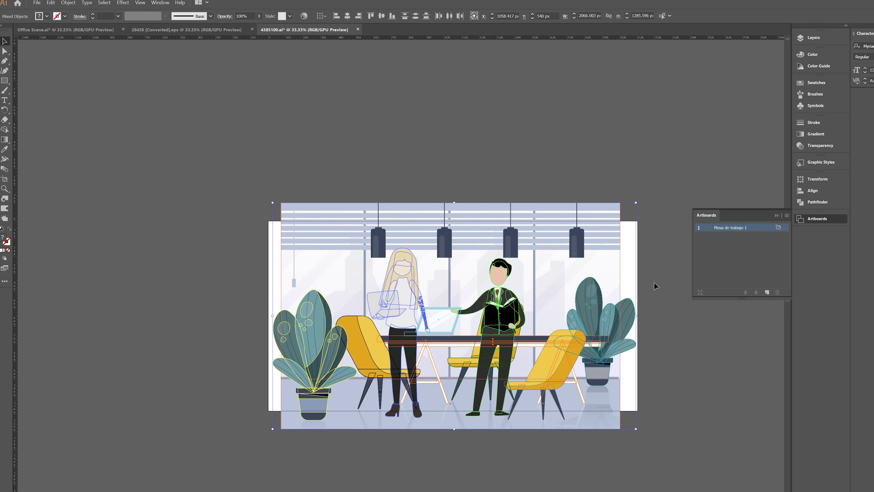
pyautogui.click(669, 274)
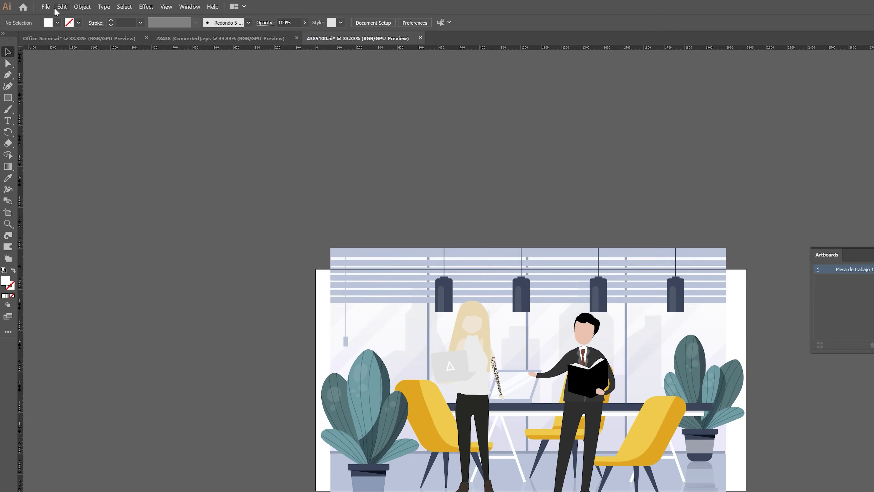
pyautogui.click(37, 2)
pyautogui.click(64, 89)
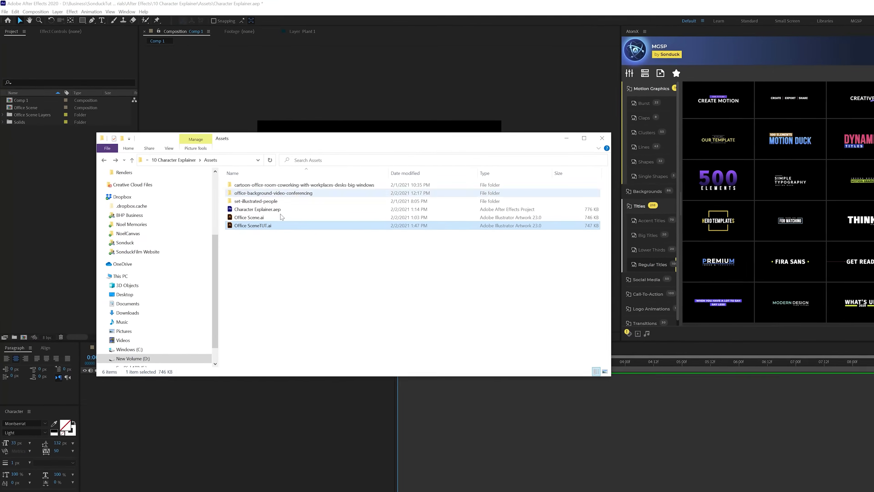
# - Import Office SceneTUT.ai as a Composition and open the Office SceneTUT comp
pyautogui.moveTo(251, 241); pyautogui.dragTo(62, 180)
pyautogui.click(72, 208)
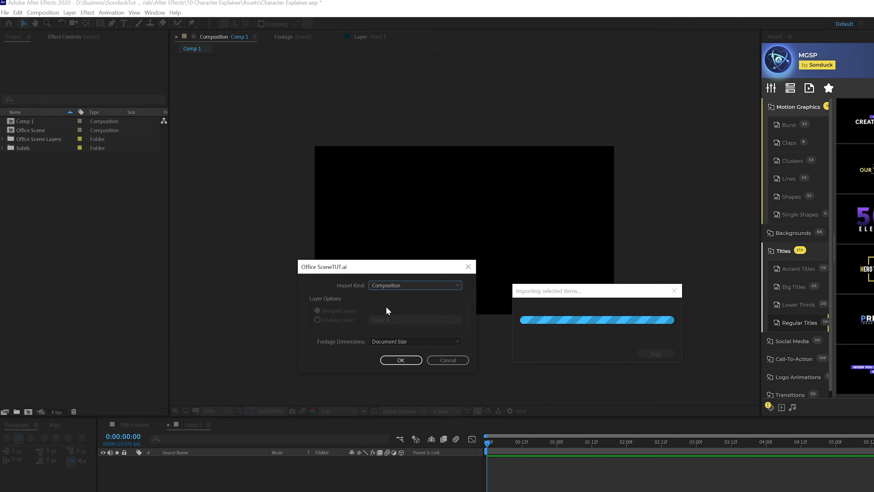
pyautogui.click(392, 362)
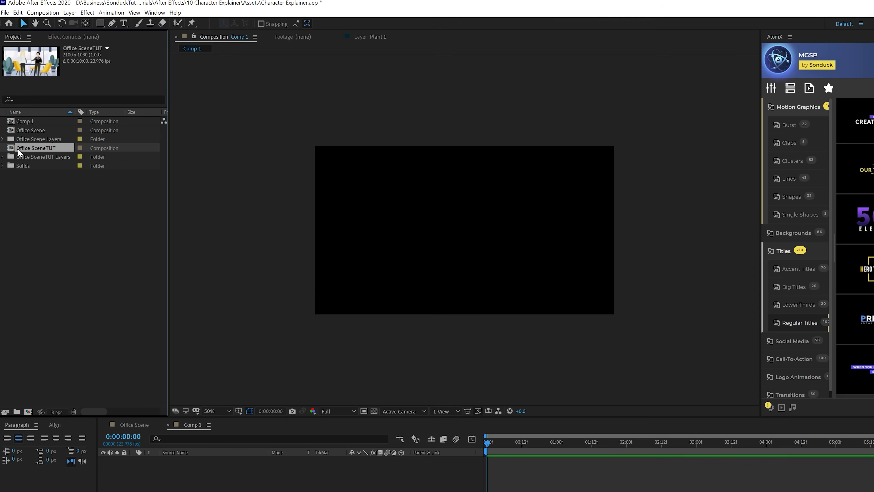
pyautogui.doubleClick(11, 149)
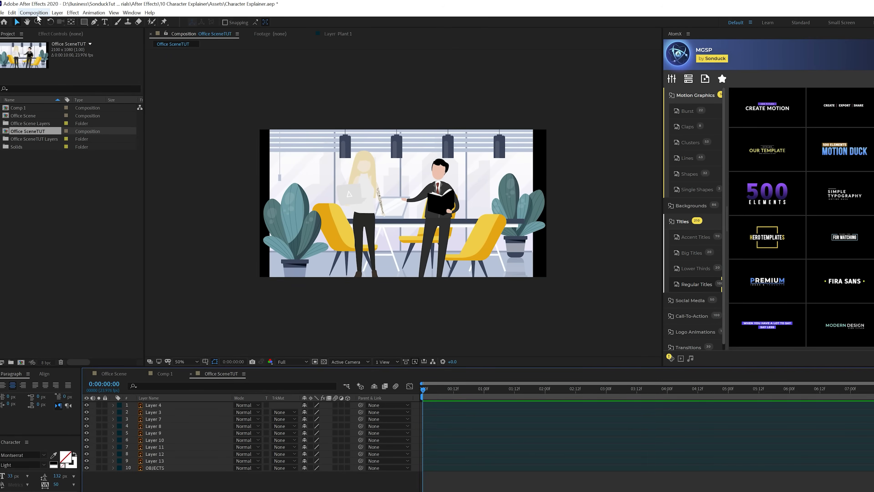
pyautogui.click(34, 13)
# - Change the comp size to 1920 x 1080 and shift the plant about 86 px left
pyautogui.click(50, 31)
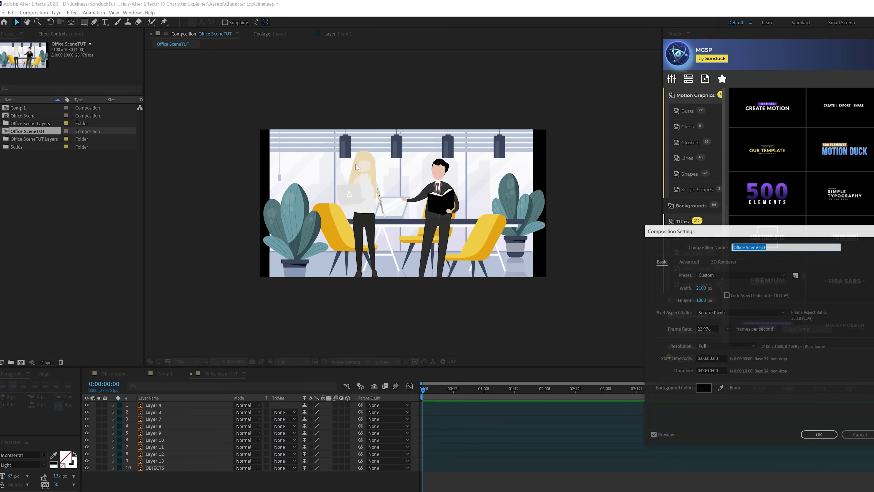
pyautogui.doubleClick(716, 285)
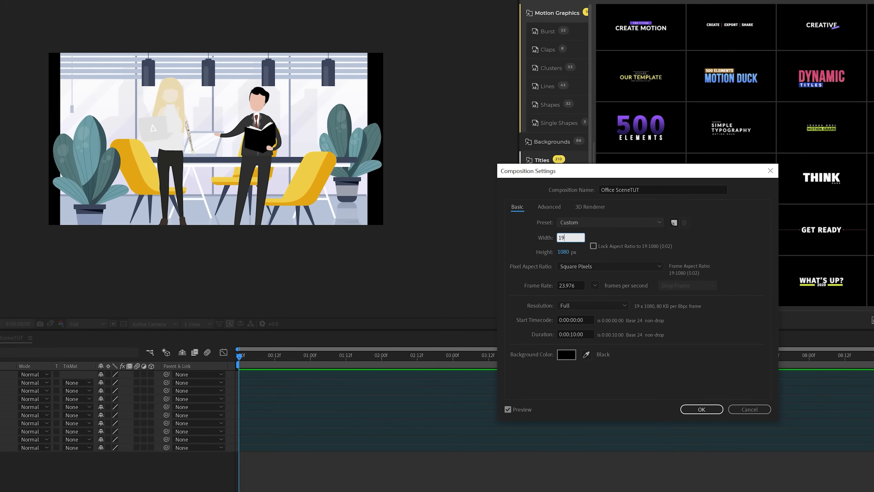
pyautogui.click(701, 409)
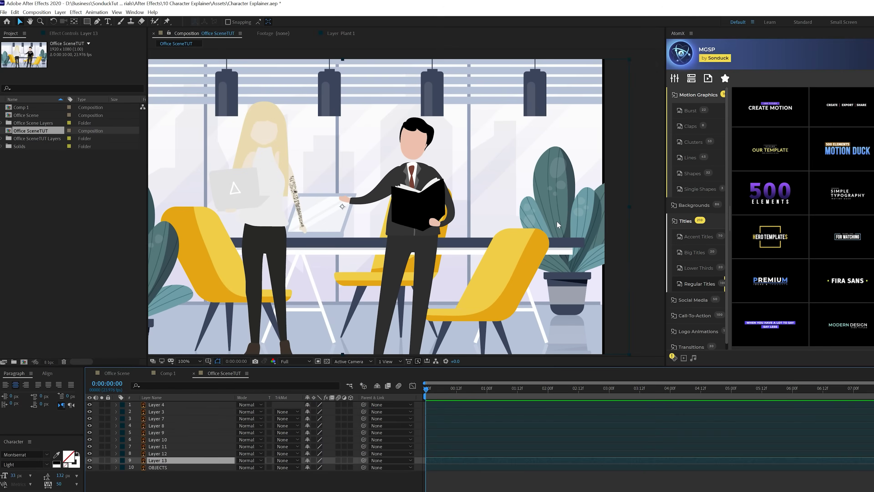
pyautogui.moveTo(580, 206); pyautogui.dragTo(556, 217)
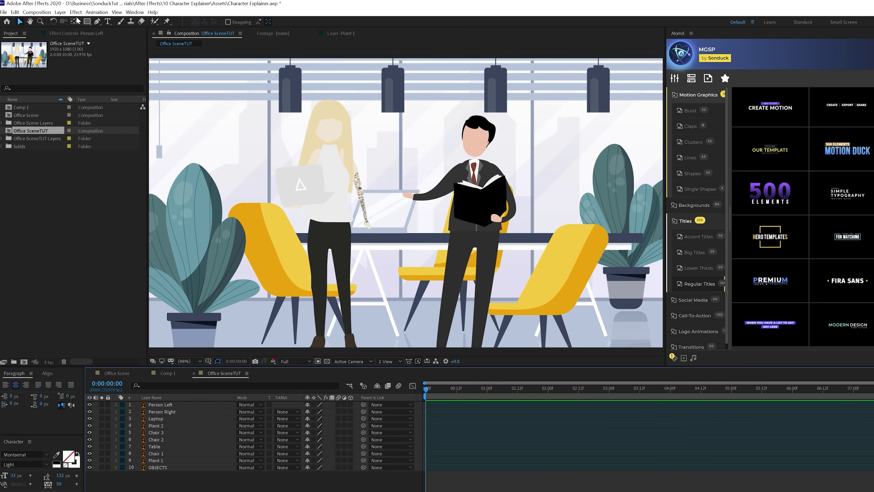
pyautogui.click(61, 12)
# - Add a null object layer and parent all the scene layers to it
pyautogui.moveTo(155, 21)
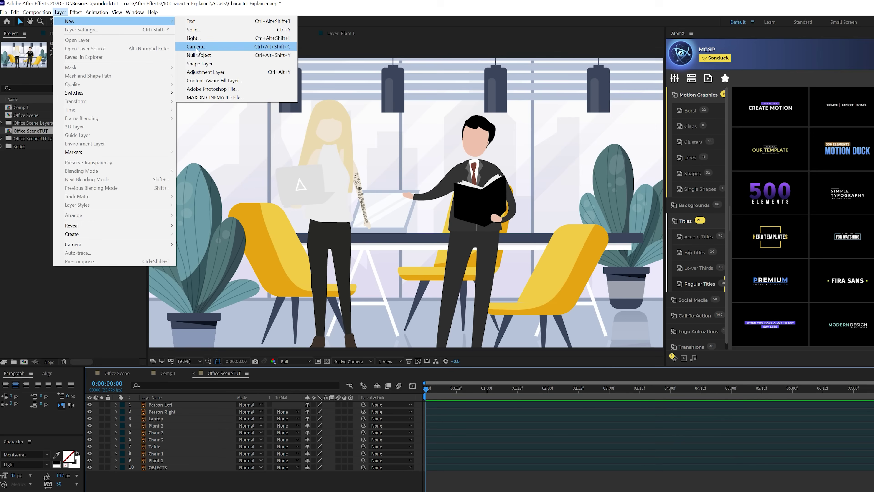
pyautogui.click(198, 55)
pyautogui.moveTo(161, 487); pyautogui.dragTo(165, 411)
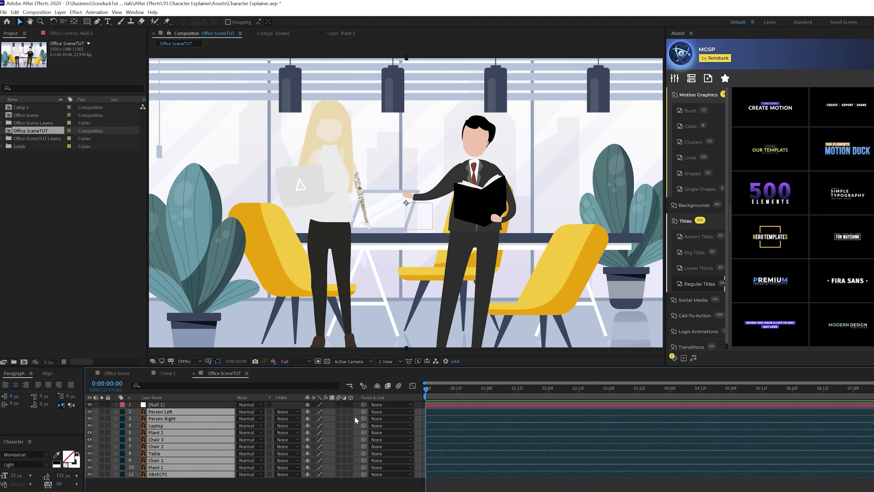
pyautogui.moveTo(363, 412); pyautogui.dragTo(357, 432)
pyautogui.moveTo(410, 377); pyautogui.dragTo(162, 344)
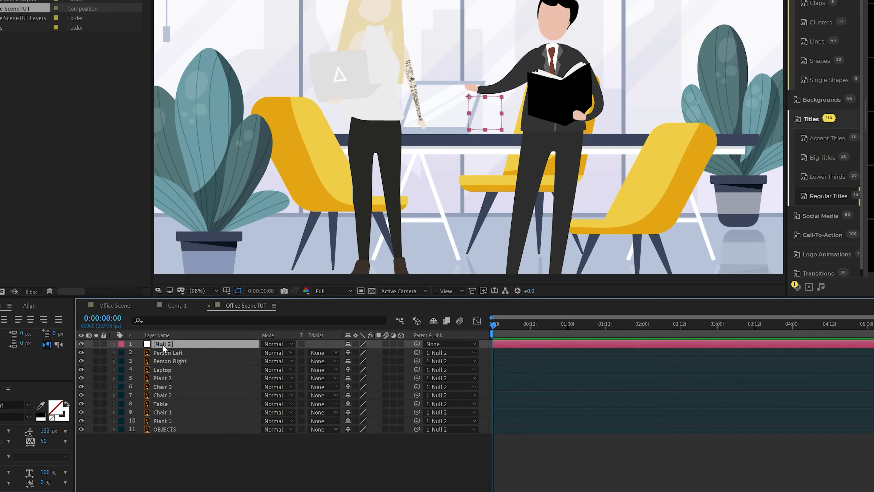
# - Keyframe the null's Scale from 100% at 0s to 105% at 6 seconds, then play it back
pyautogui.press('s')
pyautogui.click(139, 353)
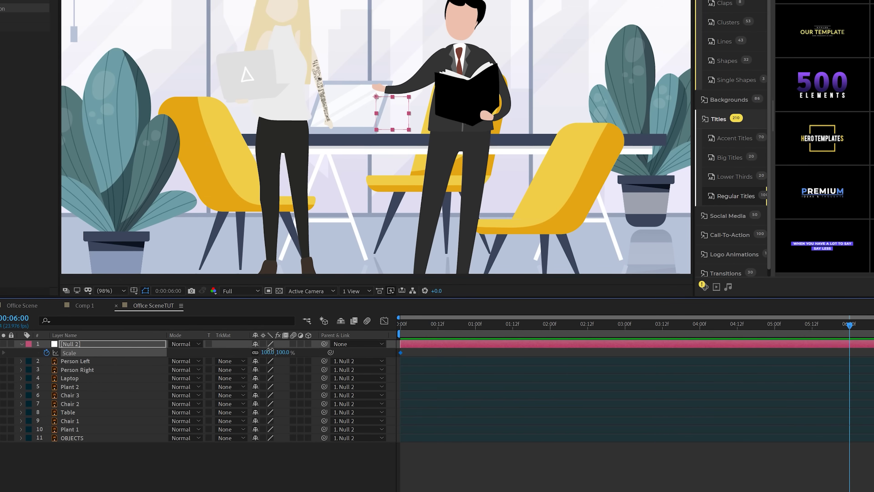
pyautogui.moveTo(361, 352); pyautogui.dragTo(365, 351)
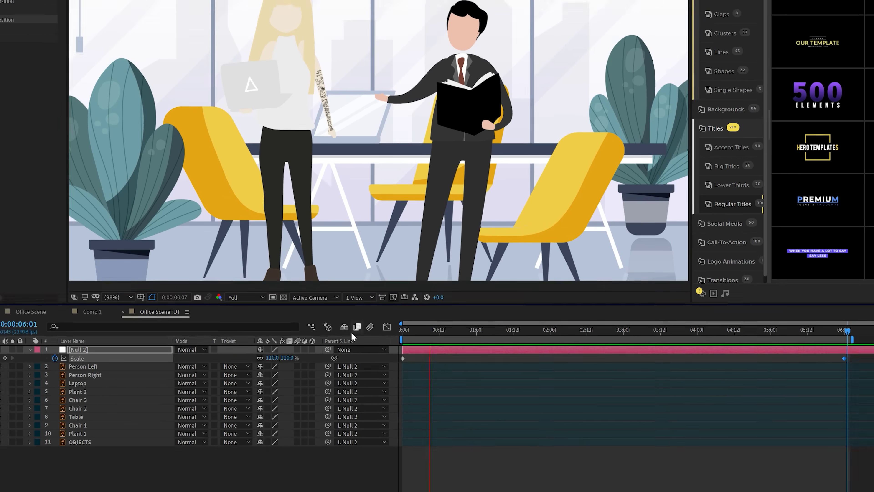
pyautogui.press('space')
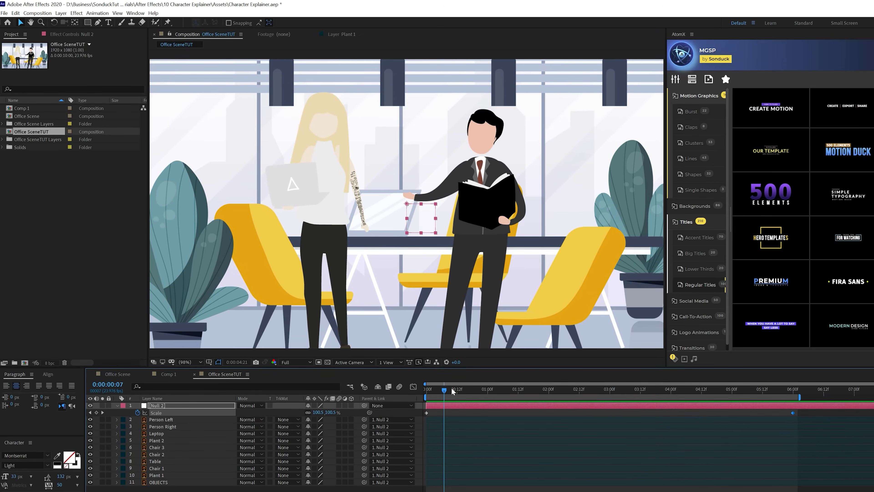
# - Set a Scale keyframe on Plant 1 at the first frame, then move to about one second
pyautogui.click(117, 406)
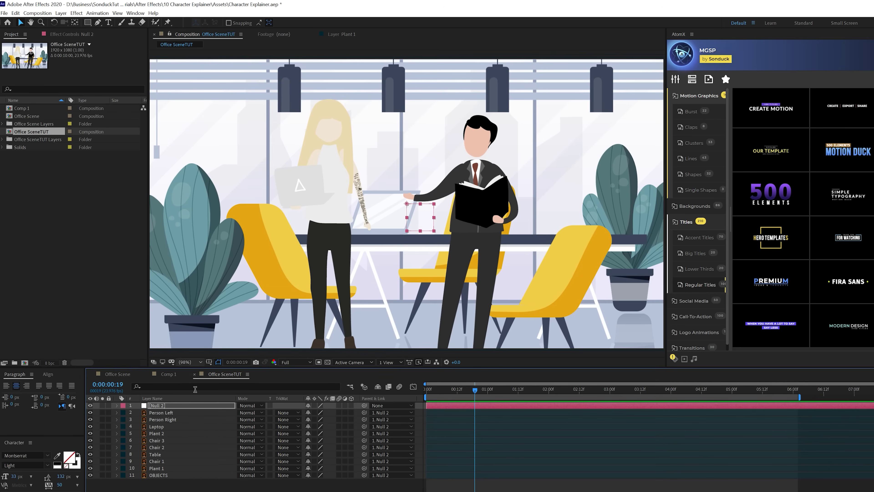
pyautogui.click(155, 468)
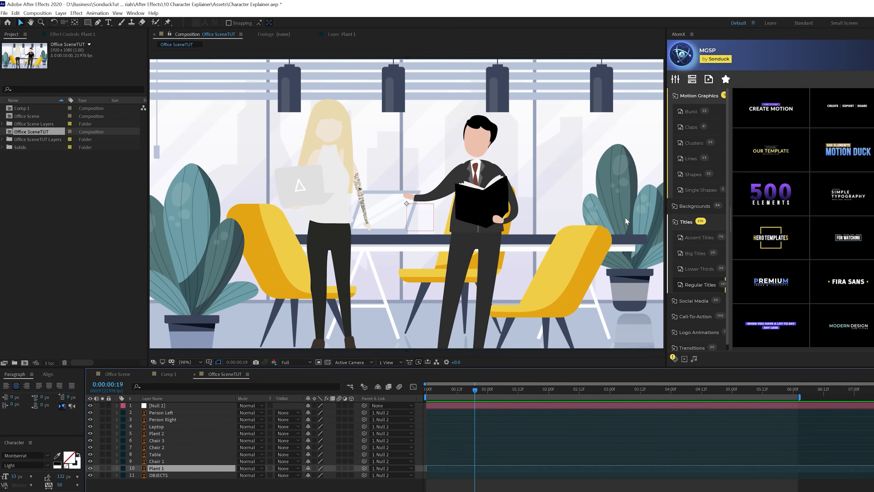
pyautogui.press('Home')
pyautogui.press('s')
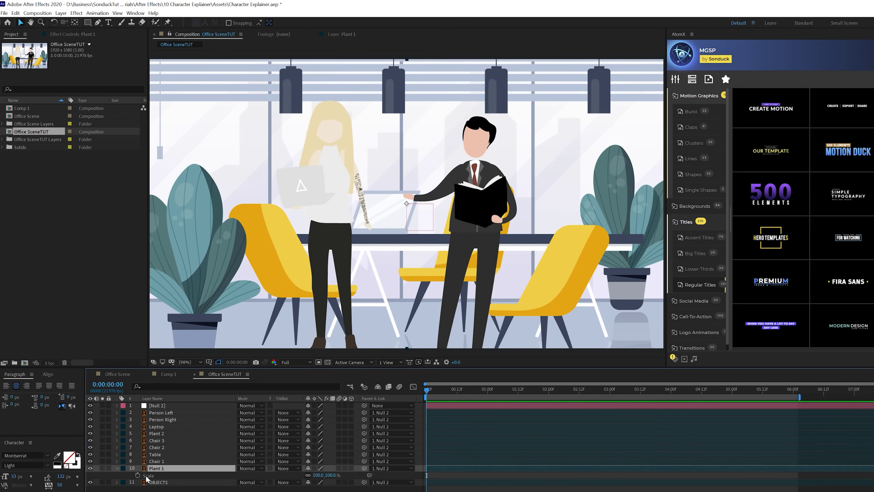
pyautogui.click(89, 450)
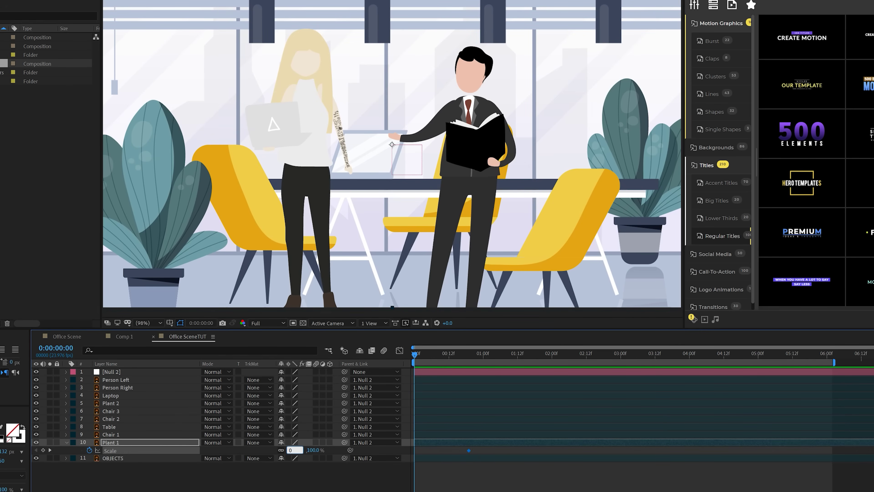
pyautogui.click(492, 353)
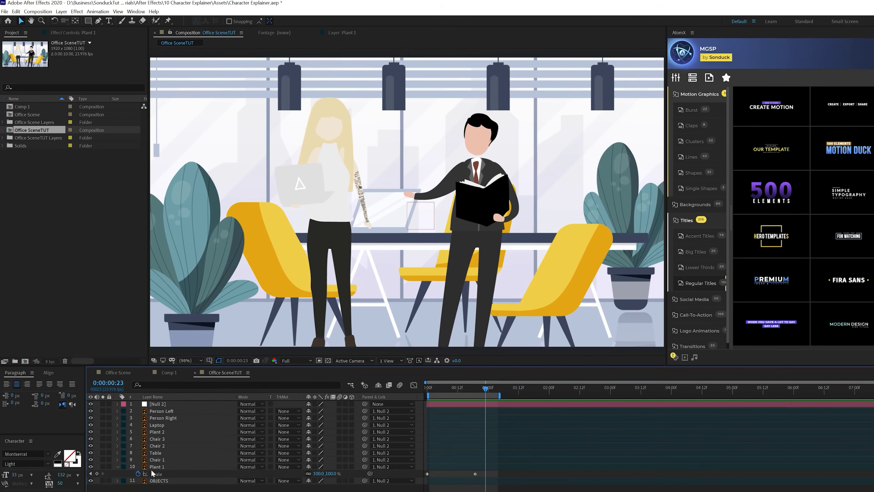
pyautogui.click(155, 474)
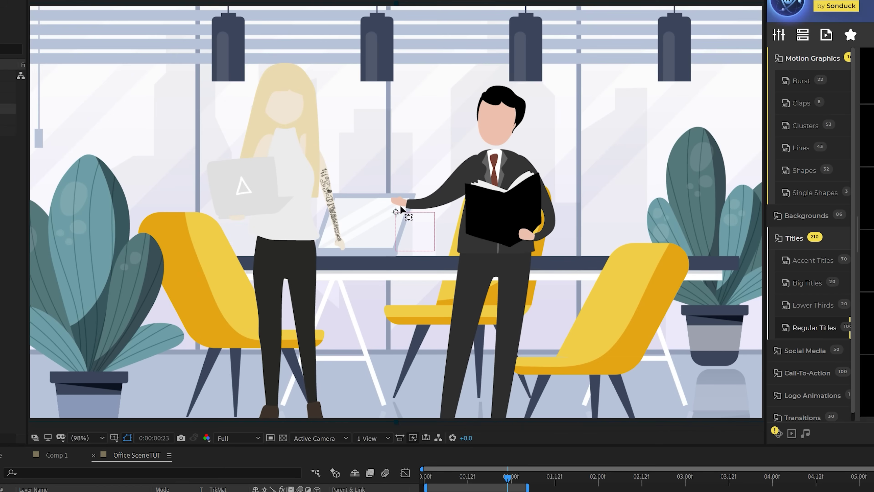
# - Centre the null's anchor point inside its box and preview the scene animation
pyautogui.moveTo(396, 212); pyautogui.dragTo(419, 226)
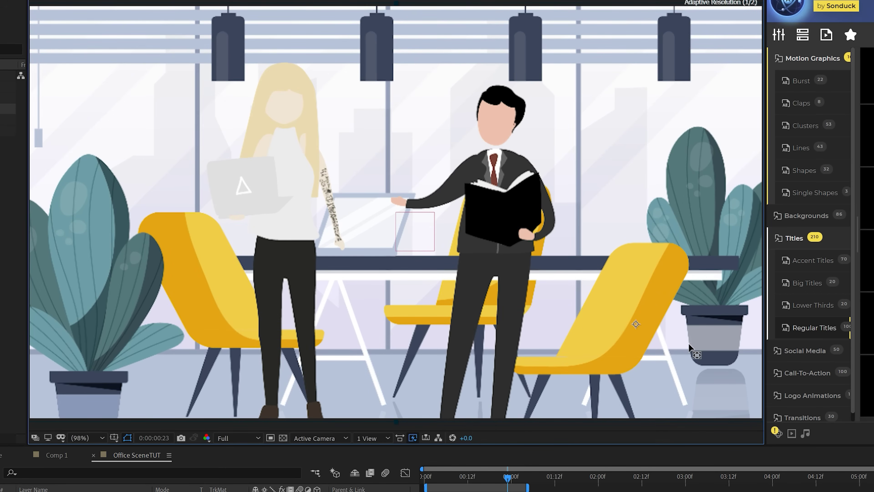
pyautogui.press('space')
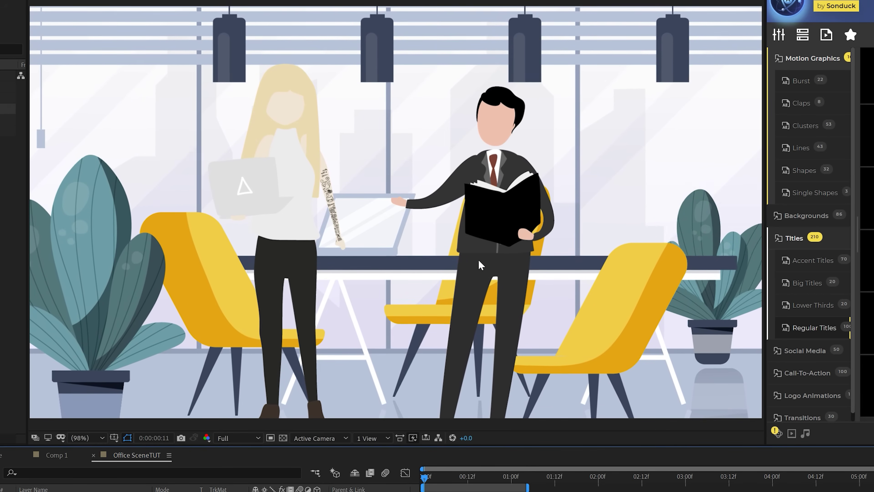
pyautogui.press('space')
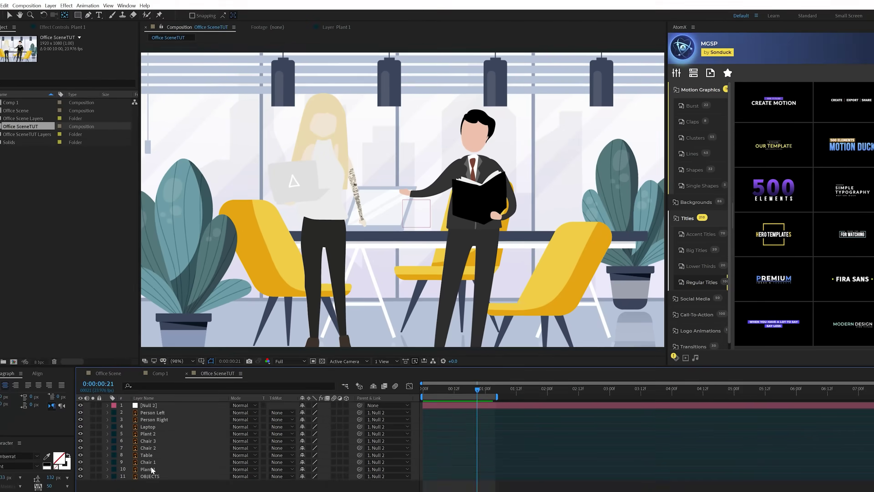
# - Start Chair 1 off-screen to the right at the first frame using its position keyframes
pyautogui.click(148, 456)
pyautogui.press('Home')
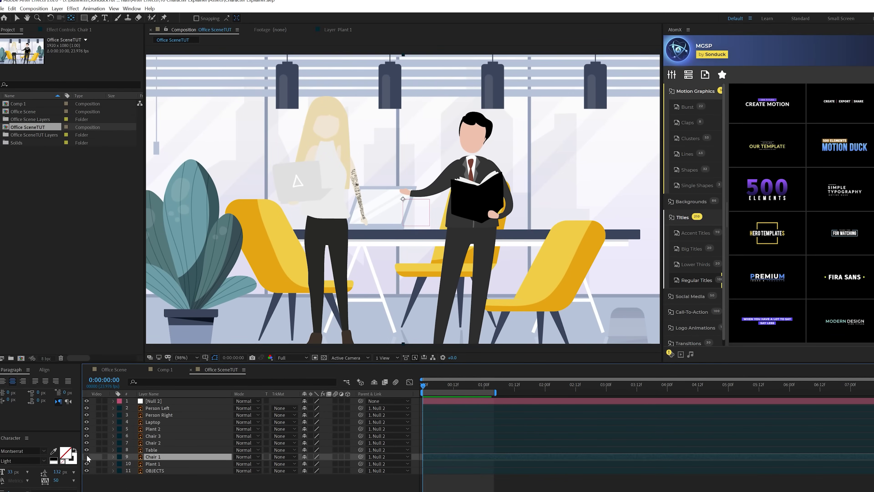
pyautogui.click(87, 457)
pyautogui.click(86, 456)
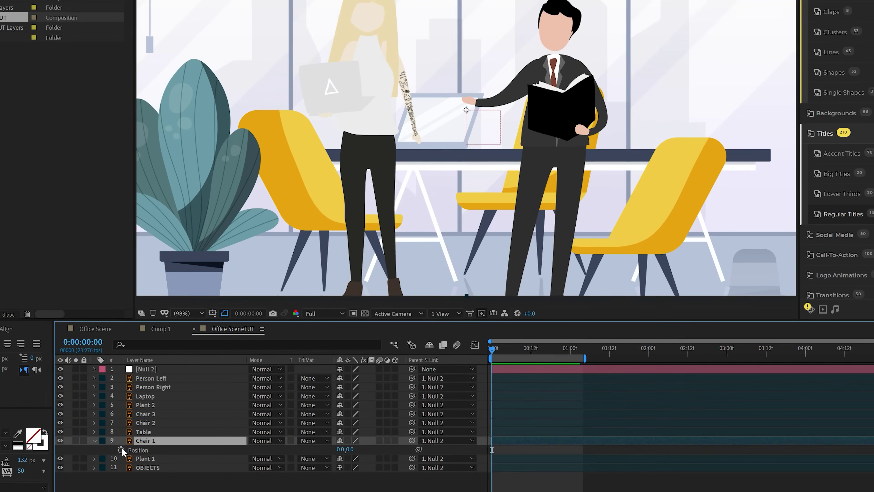
pyautogui.hotkey('alt', 'shift', 'p')
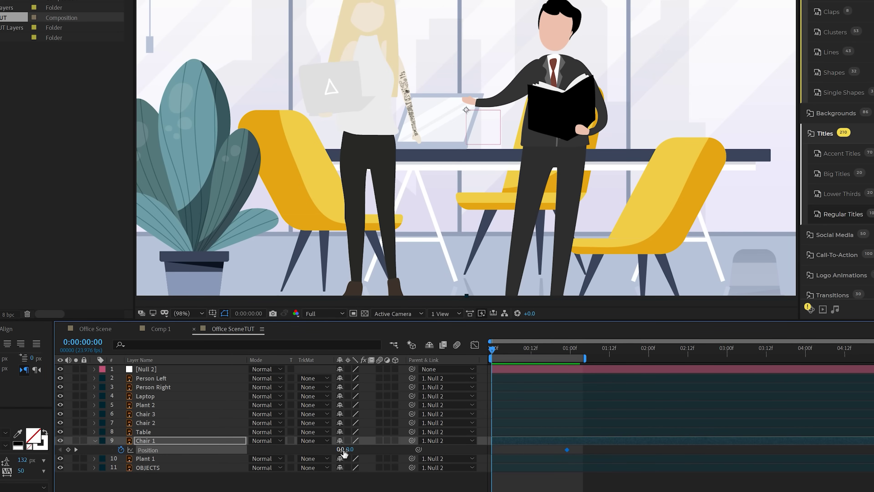
pyautogui.moveTo(382, 452); pyautogui.dragTo(844, 430)
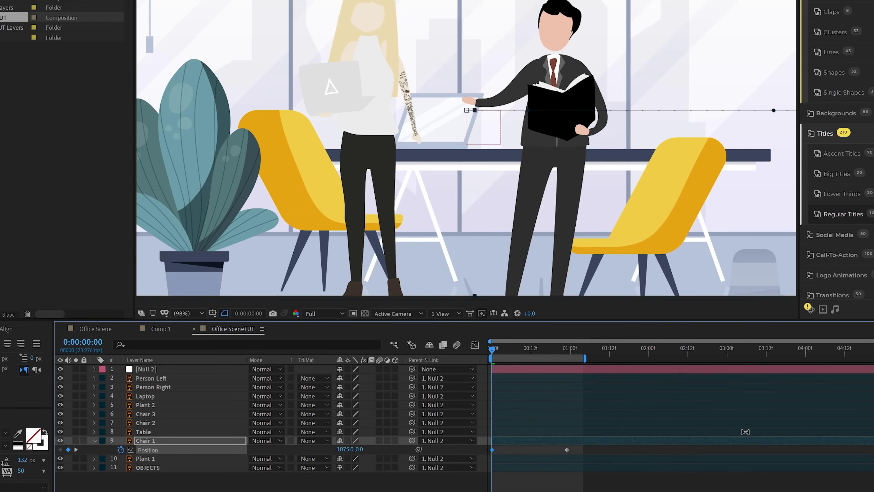
# - Apply Easy Ease to both Chair 1 position keyframes and preview the slide-in
pyautogui.moveTo(407, 462); pyautogui.dragTo(401, 454)
pyautogui.press('F9')
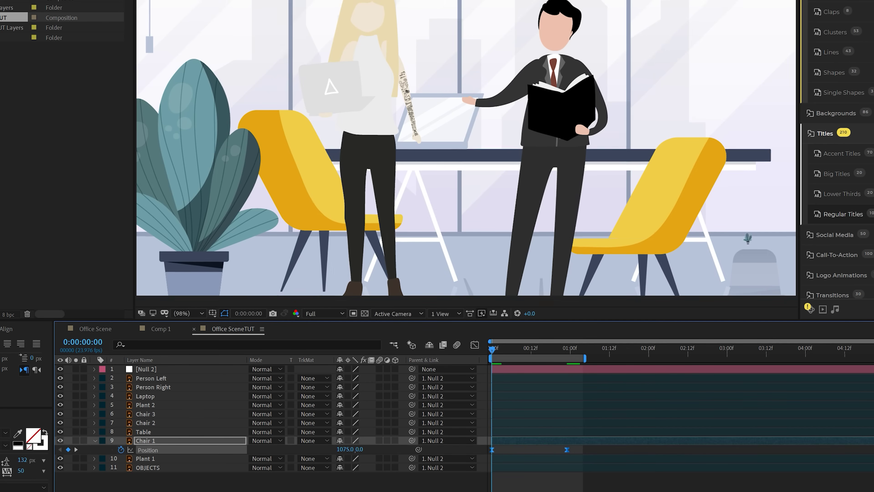
pyautogui.press('space')
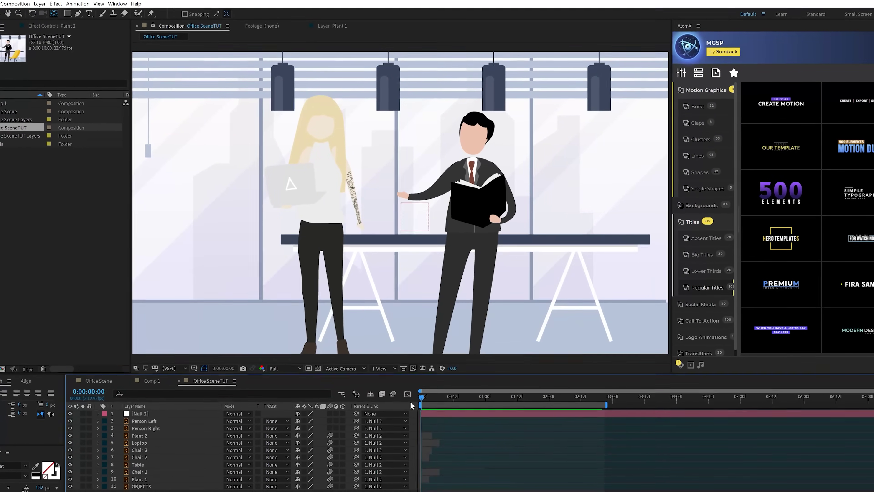
pyautogui.press('space')
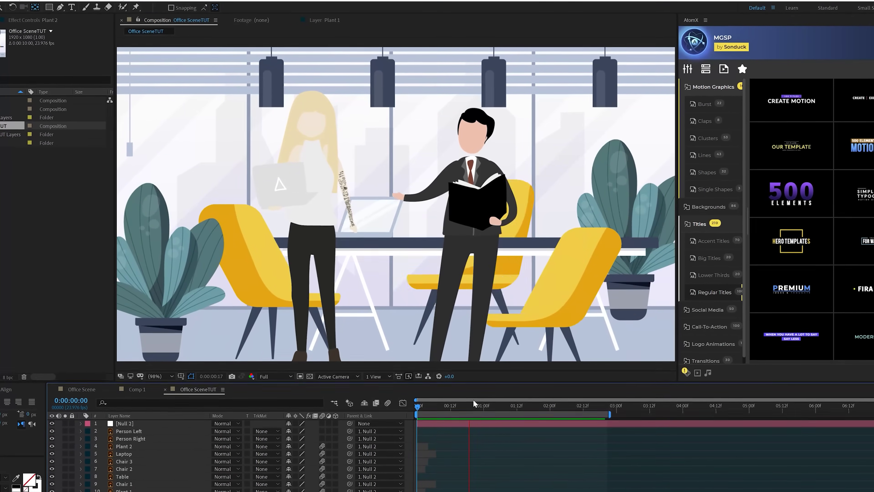
pyautogui.click(488, 405)
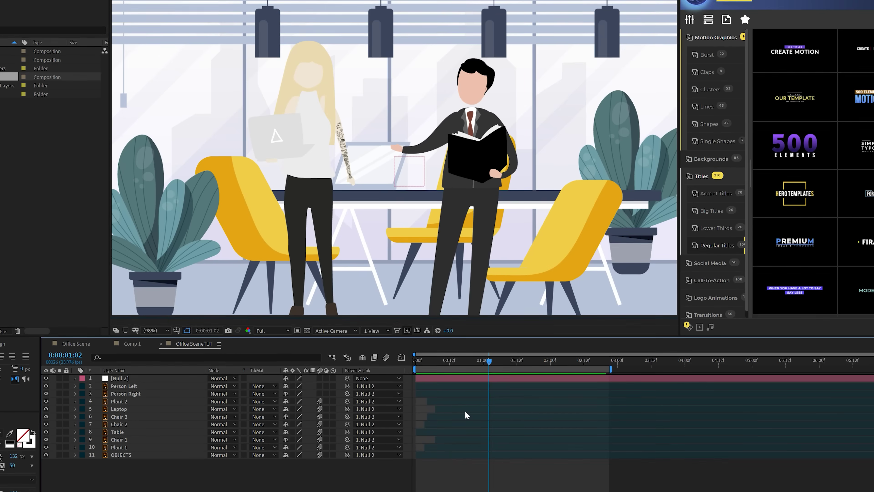
pyautogui.click(461, 449)
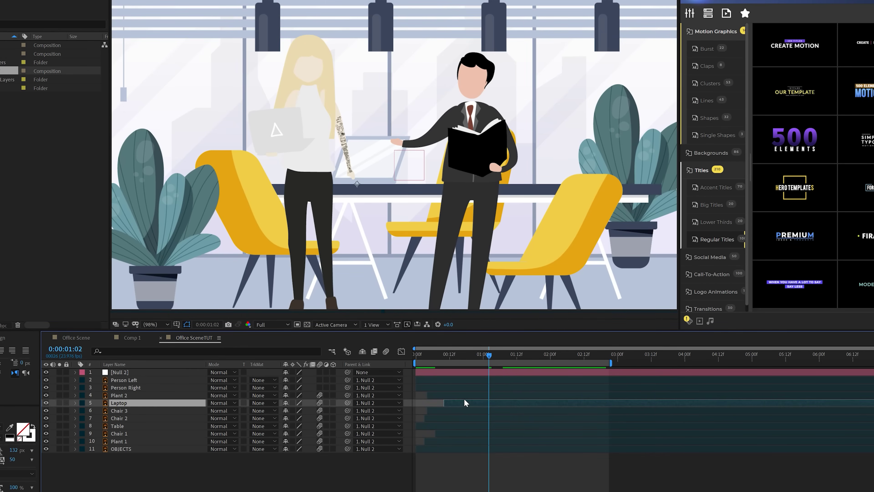
pyautogui.click(457, 410)
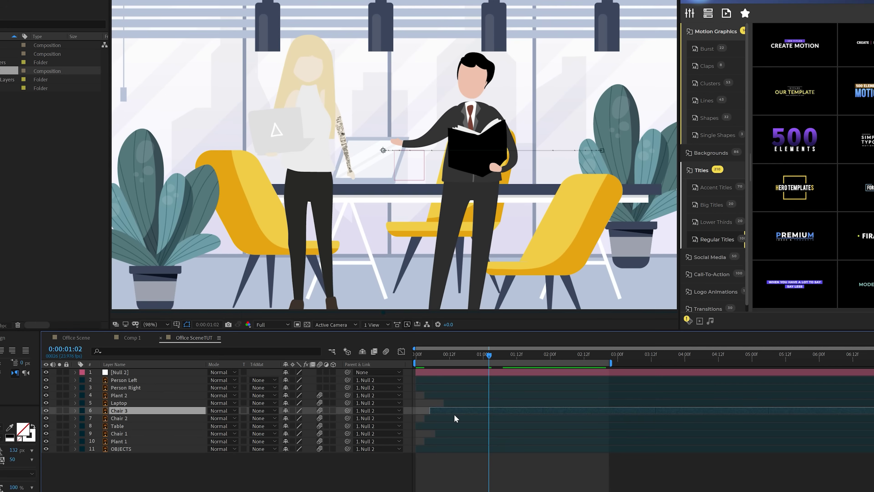
pyautogui.click(415, 358)
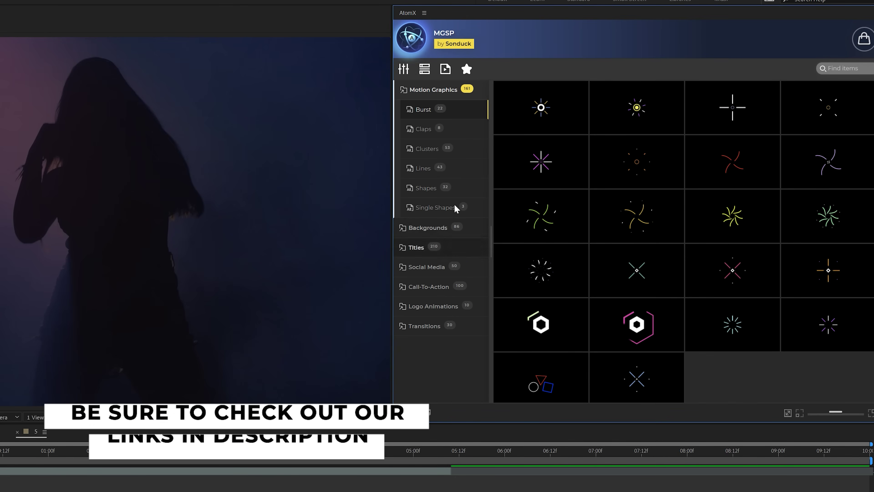
# - Browse AtomX Wipes, Social Media and Regular Titles, then apply the FASHION Title 72 template
pyautogui.click(410, 229)
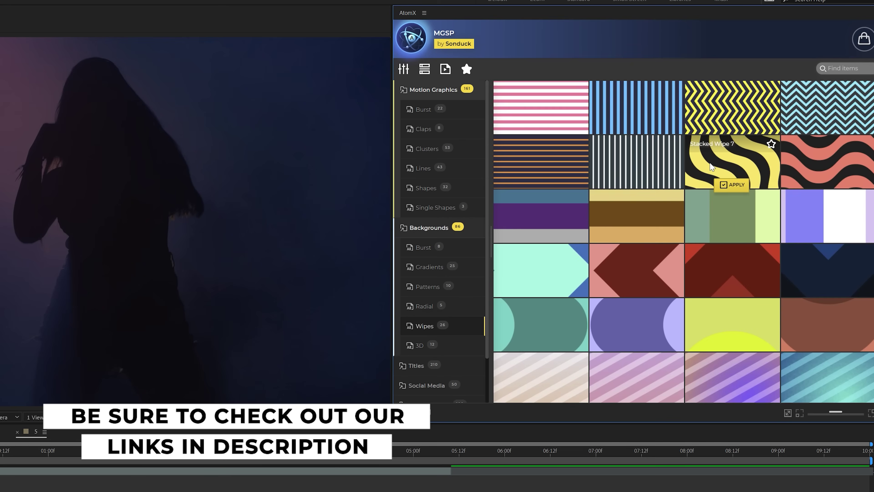
pyautogui.click(427, 385)
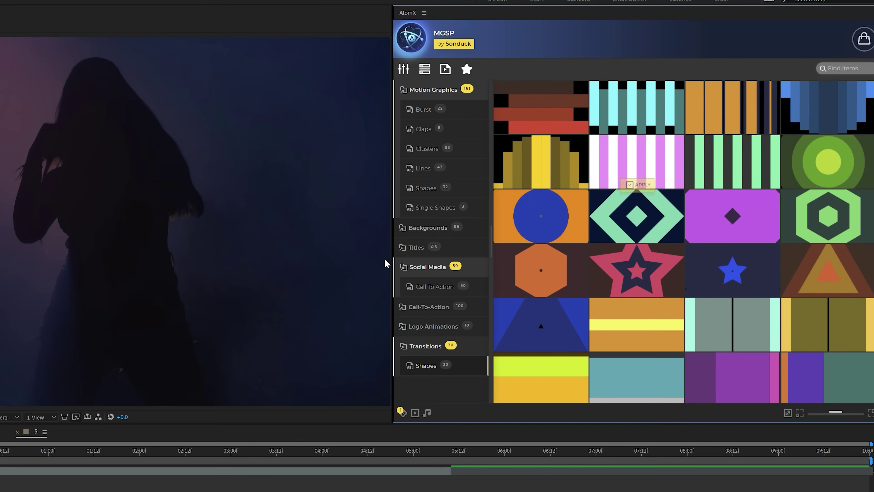
pyautogui.click(417, 249)
pyautogui.click(429, 322)
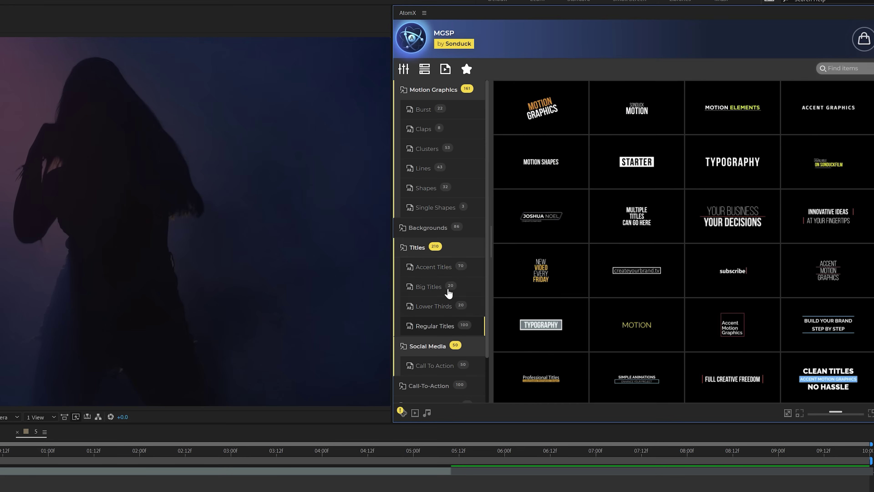
pyautogui.scroll(-1, 564, 256)
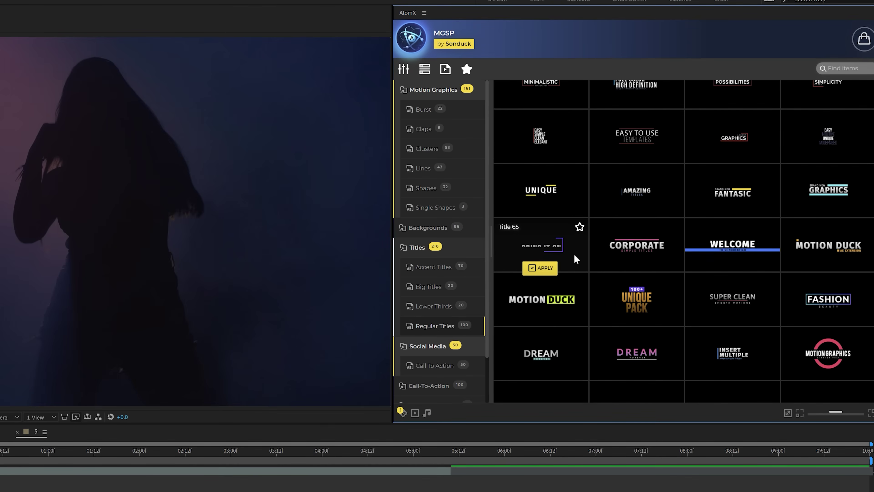
pyautogui.moveTo(598, 255)
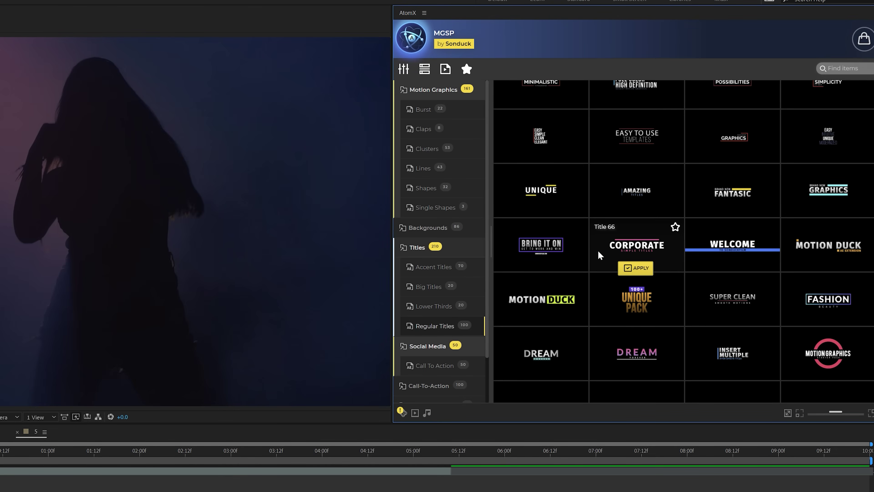
pyautogui.moveTo(805, 297)
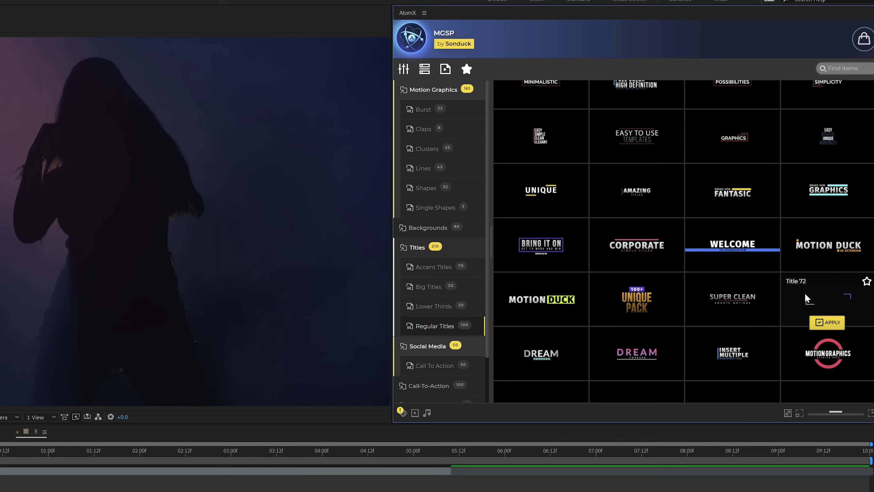
pyautogui.click(829, 323)
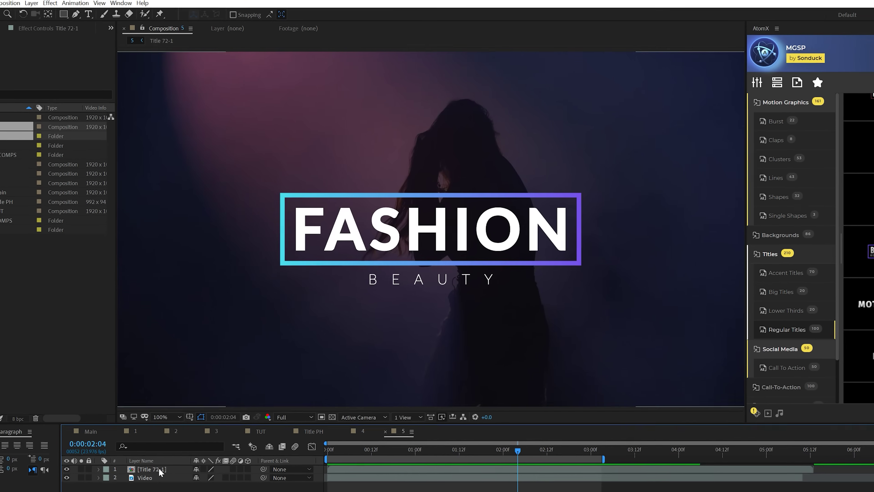
# - Open the Title 72-1 precomp and edit the FASHION headline text
pyautogui.click(111, 472)
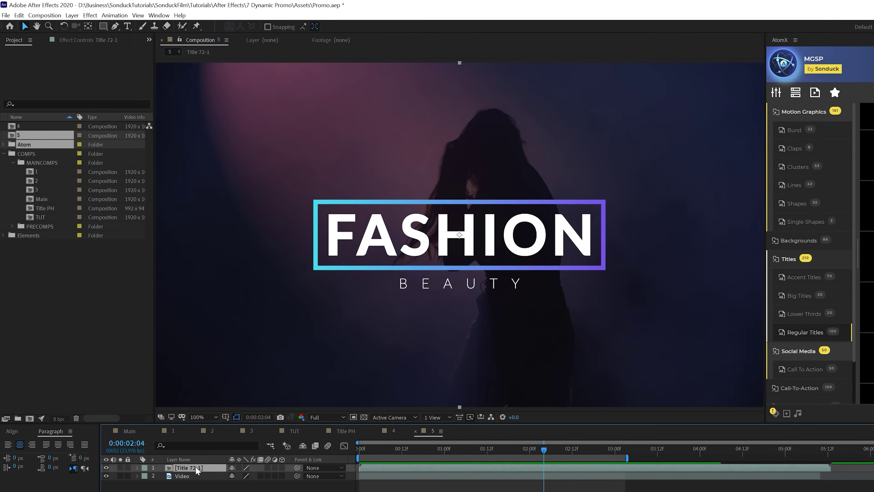
pyautogui.doubleClick(196, 468)
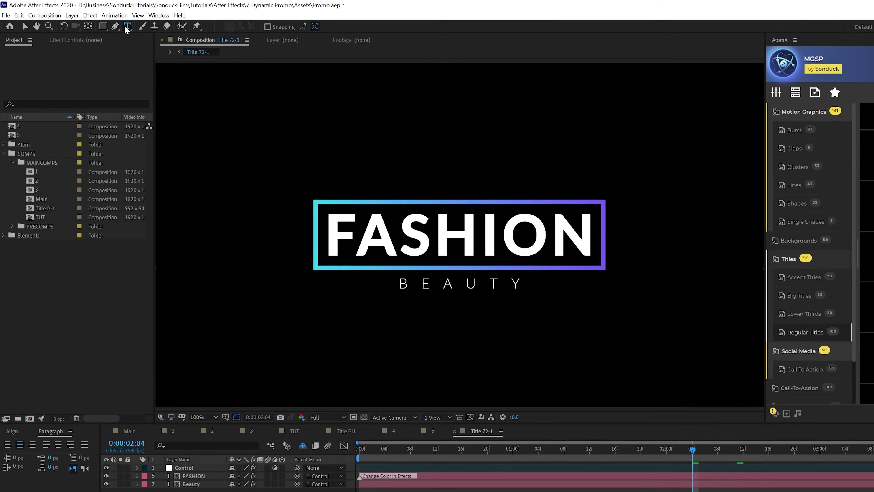
pyautogui.doubleClick(439, 251)
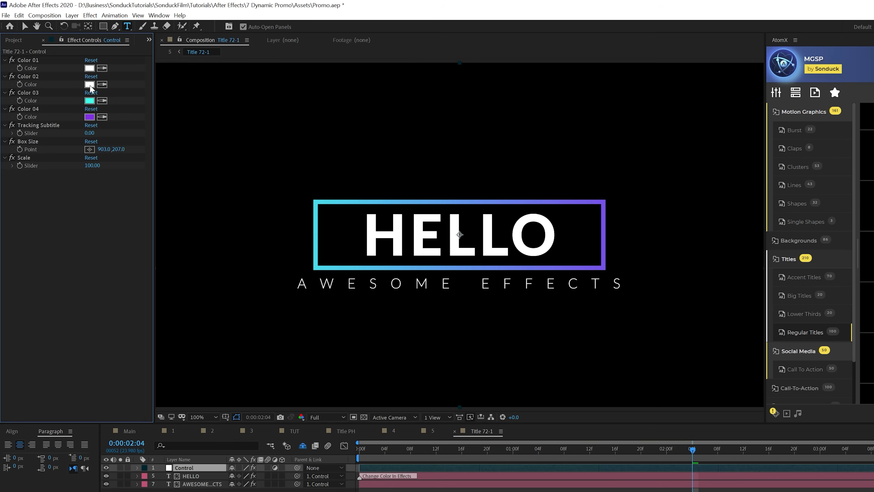
# - Tighten the subtitle tracking, narrow the Box Size, and change the box's cyan colour to pink
pyautogui.moveTo(91, 134); pyautogui.dragTo(81, 133)
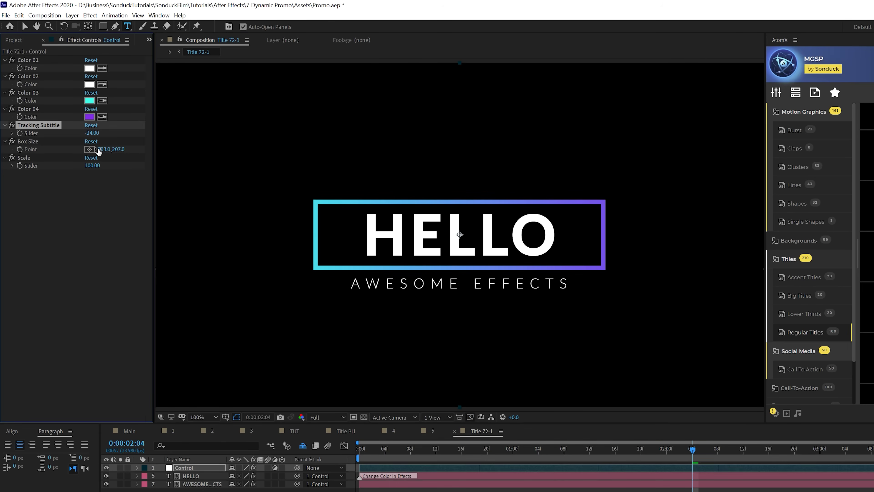
pyautogui.moveTo(98, 149); pyautogui.dragTo(30, 152)
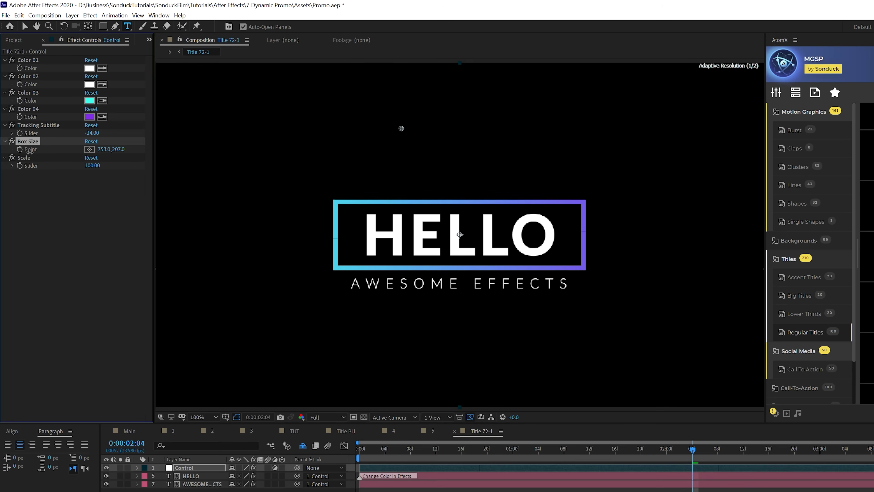
pyautogui.moveTo(102, 148); pyautogui.dragTo(90, 149)
pyautogui.moveTo(100, 133); pyautogui.dragTo(96, 133)
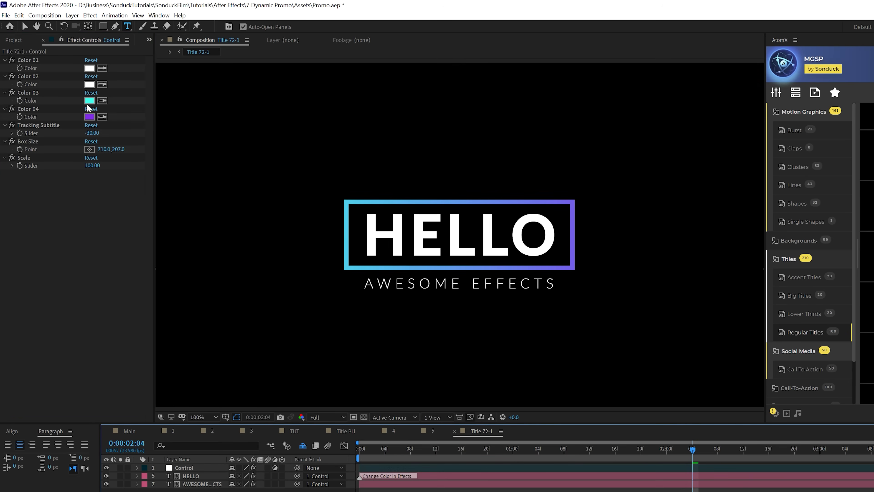
pyautogui.click(90, 100)
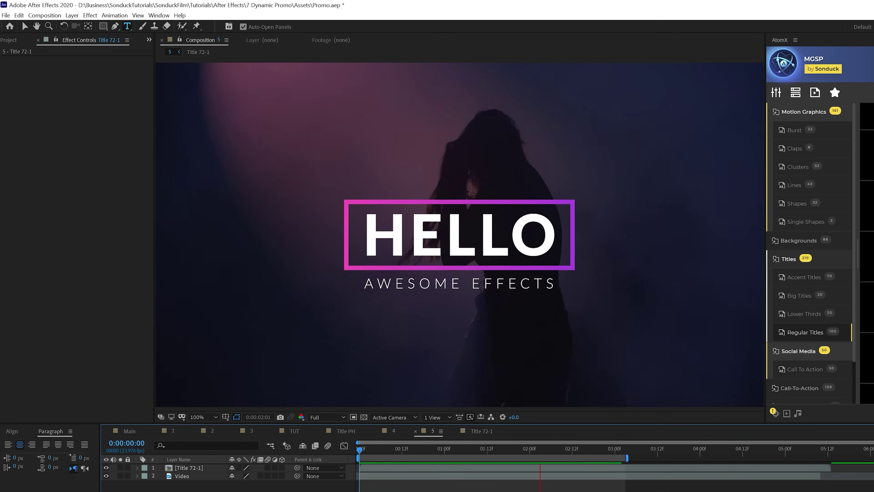
# - Apply Cluster 23 from AtomX's Burst Clusters, then open the list of installed AtomX packages
pyautogui.click(794, 129)
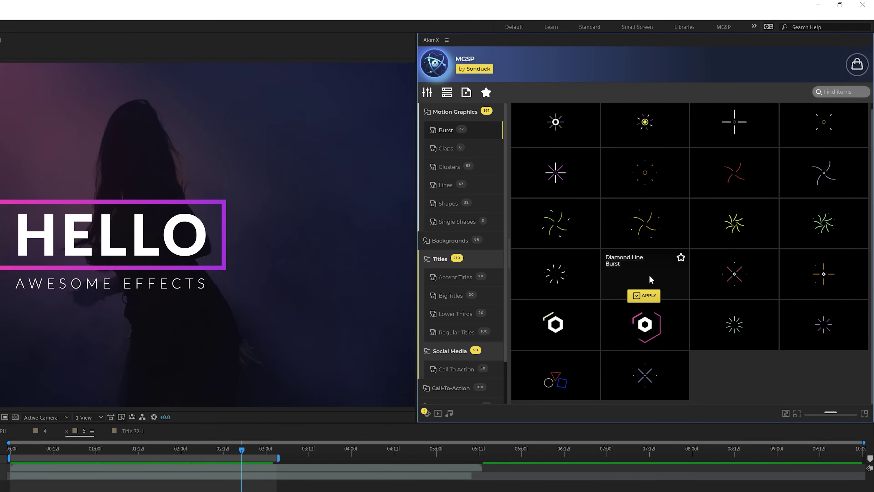
pyautogui.click(452, 169)
pyautogui.scroll(-3, 670, 320)
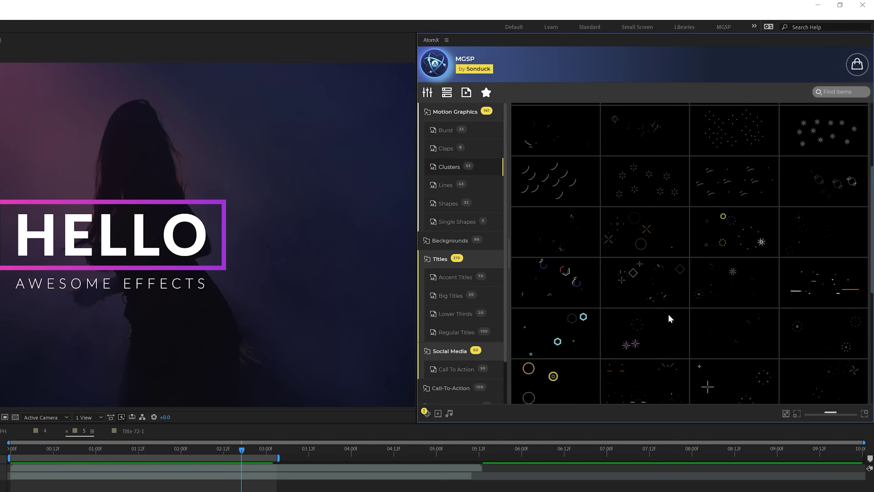
pyautogui.click(732, 254)
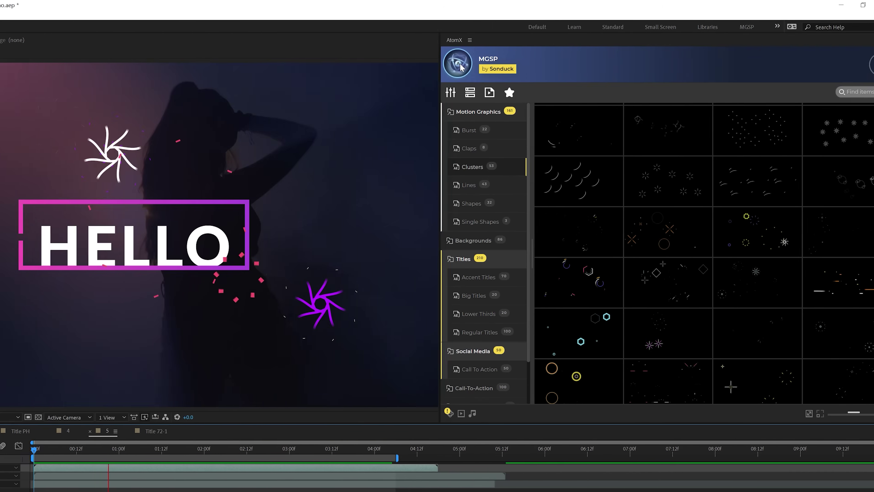
pyautogui.click(459, 64)
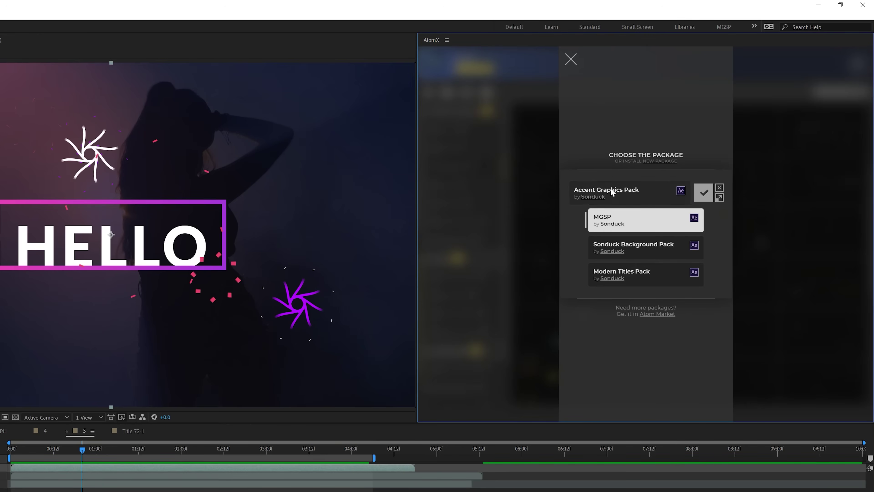
# - Switch the AtomX library to the Modern Titles Pack, then load the Accent Graphics Pack
pyautogui.moveTo(653, 274)
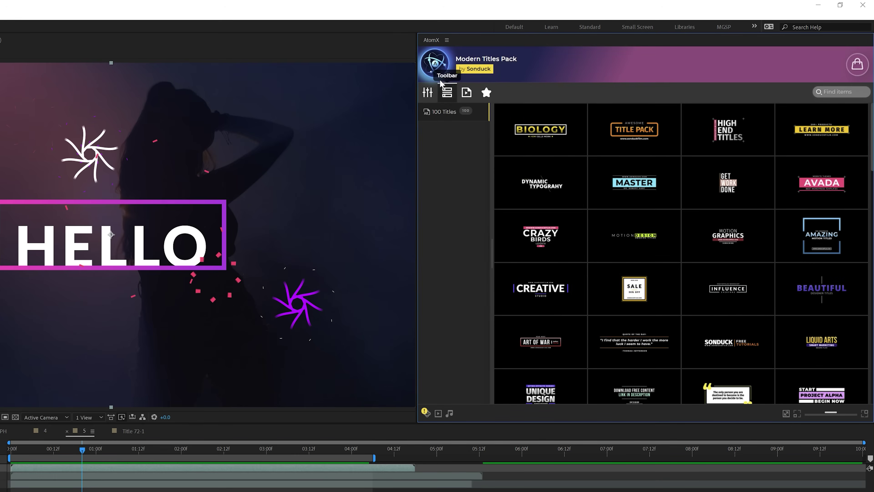
pyautogui.click(461, 64)
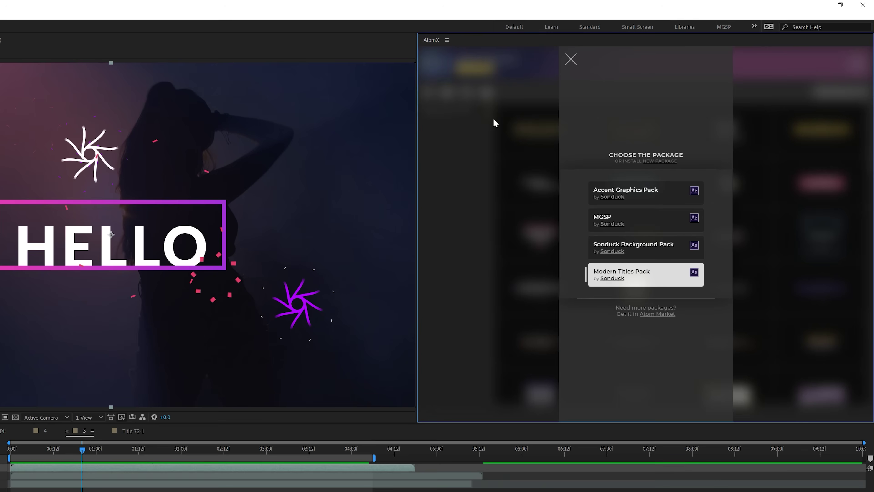
pyautogui.moveTo(683, 200)
pyautogui.click(705, 192)
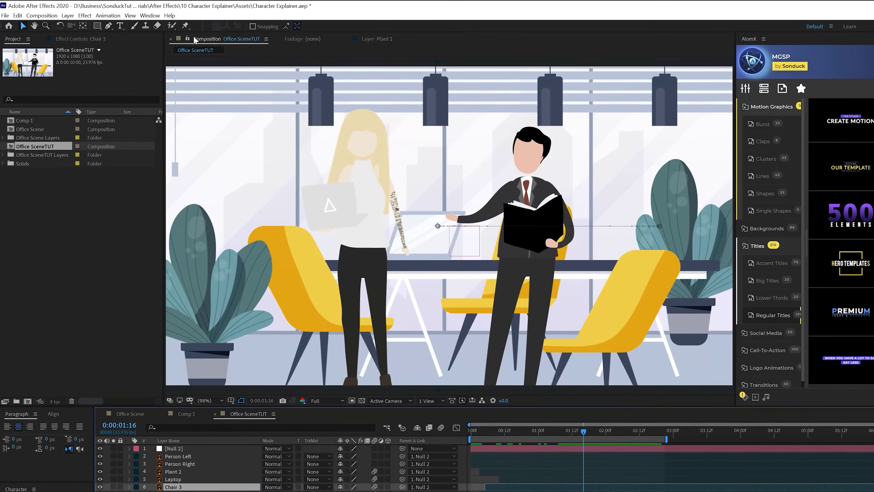
# - Pick the Puppet Position Pin Tool from the pin flyout and select the Person Left layer
pyautogui.click(186, 28)
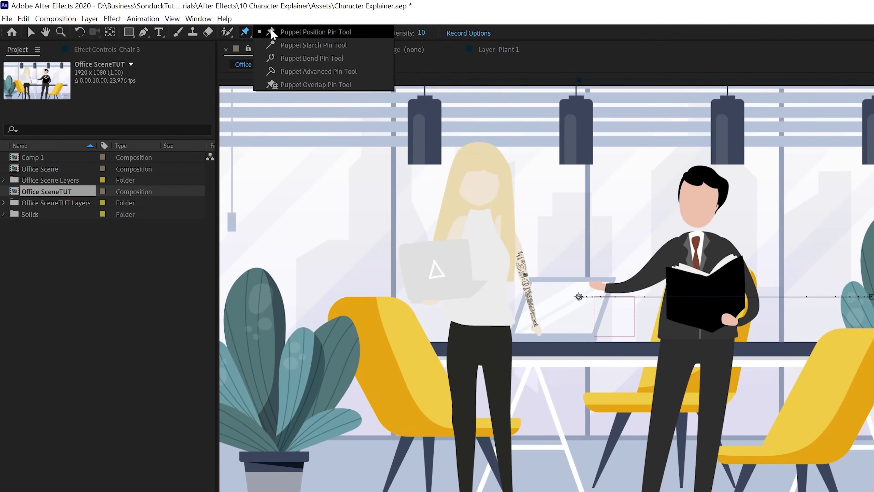
pyautogui.click(272, 34)
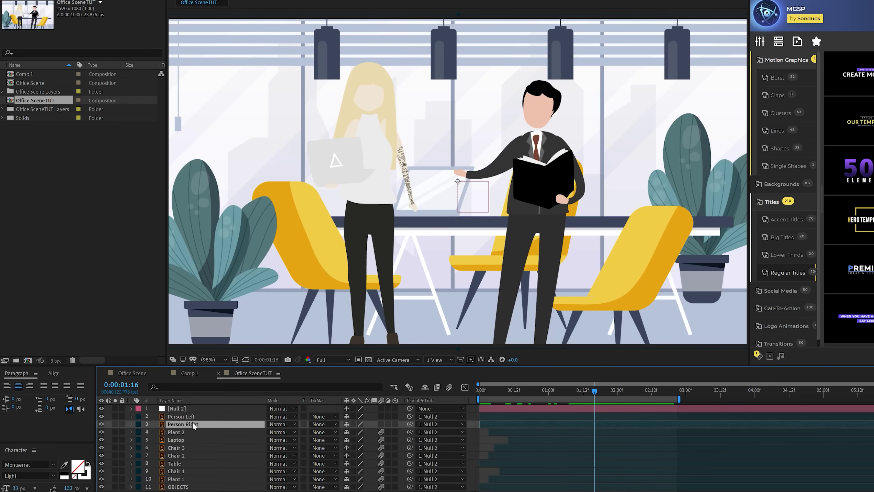
pyautogui.click(187, 418)
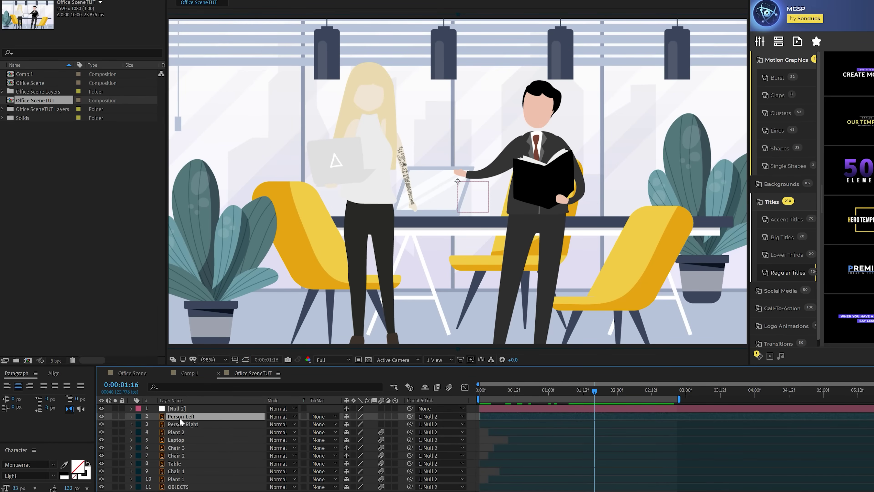
# - Open Person Left on her own at 0:00 and place puppet pins on her hand, hip and chest
pyautogui.doubleClick(176, 414)
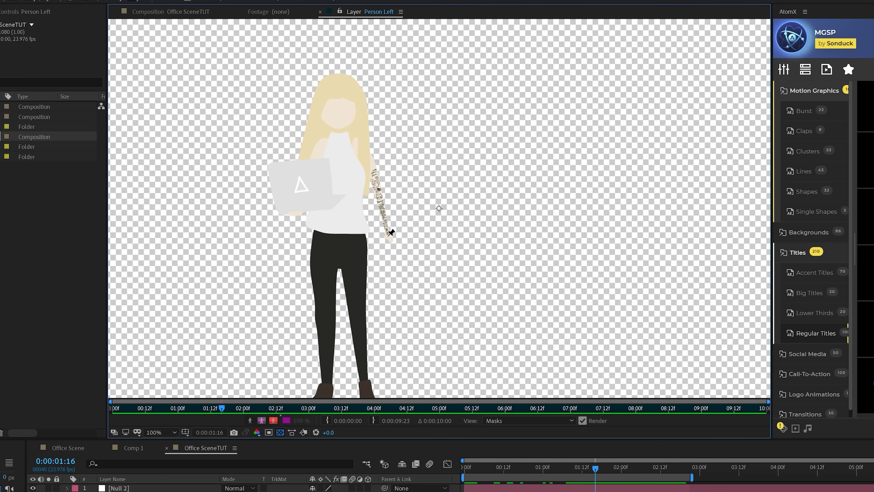
pyautogui.click(468, 469)
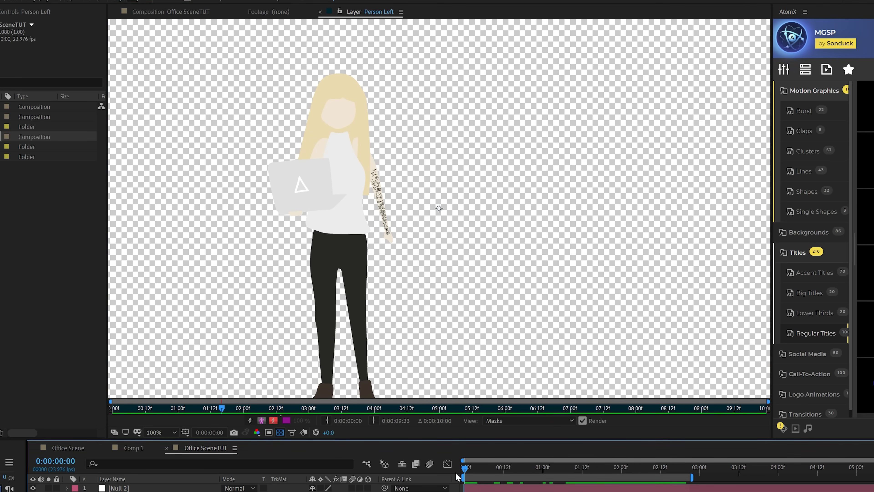
pyautogui.click(389, 236)
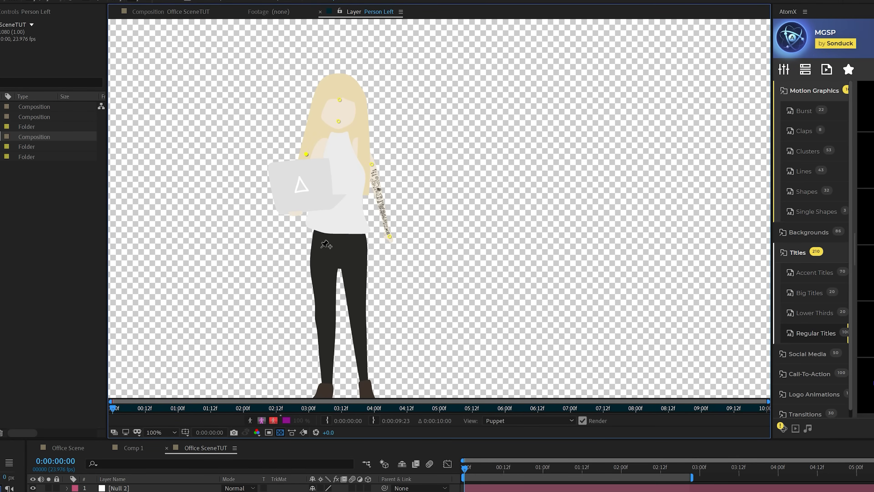
pyautogui.click(358, 246)
pyautogui.click(353, 183)
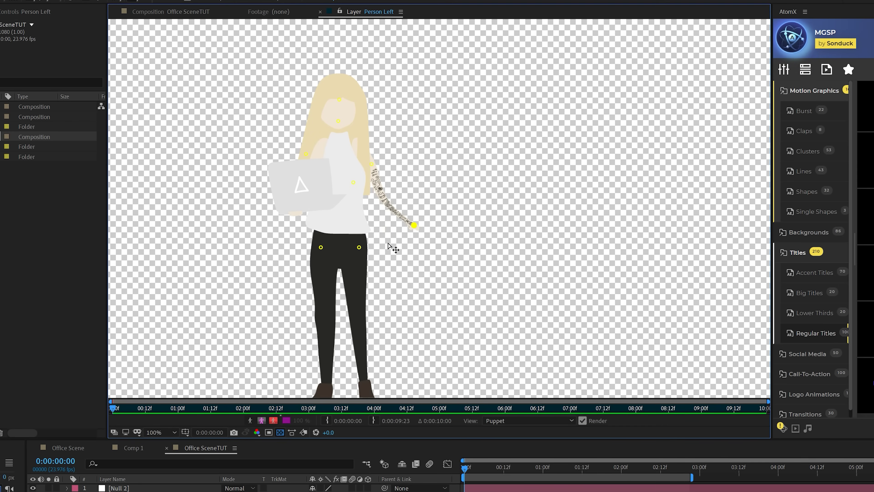
# - Test-bend her arm with the hand pin, then undo the test and remove the extra neck pin
pyautogui.moveTo(388, 242); pyautogui.dragTo(423, 221)
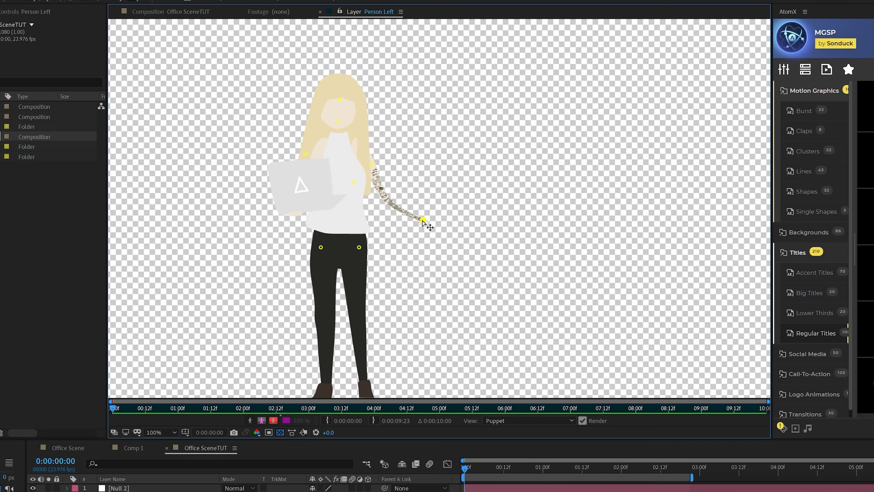
pyautogui.hotkey('ctrl', 'z')
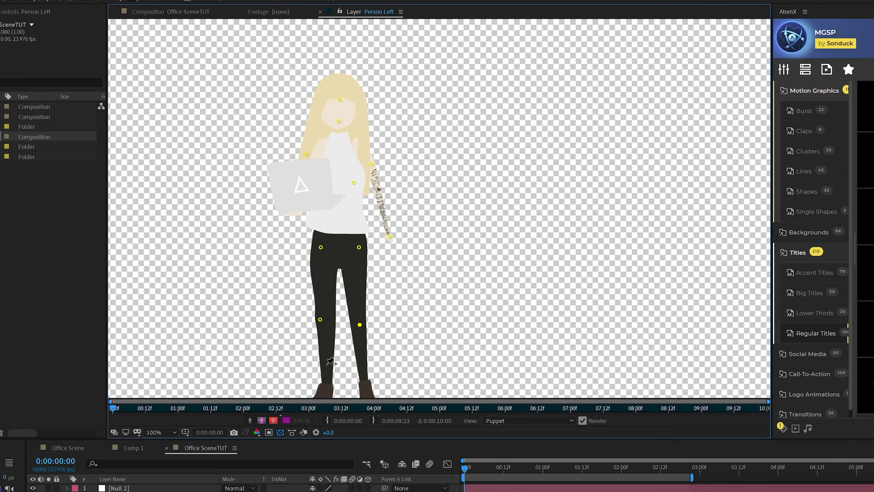
pyautogui.hotkey('ctrl', 'z')
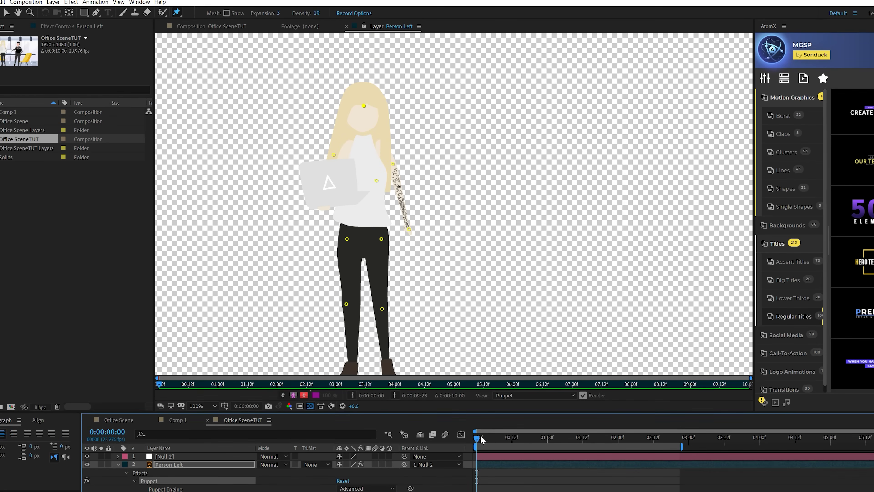
# - At 0:00:01:04, nudge the head pin left and drag Puppet Pin 9 to 684,881 to bend the knee, then scrub to preview
pyautogui.moveTo(547, 442)
pyautogui.mouseDown()
pyautogui.moveTo(570, 441)
pyautogui.moveTo(558, 442)
pyautogui.mouseUp()
pyautogui.press('u')
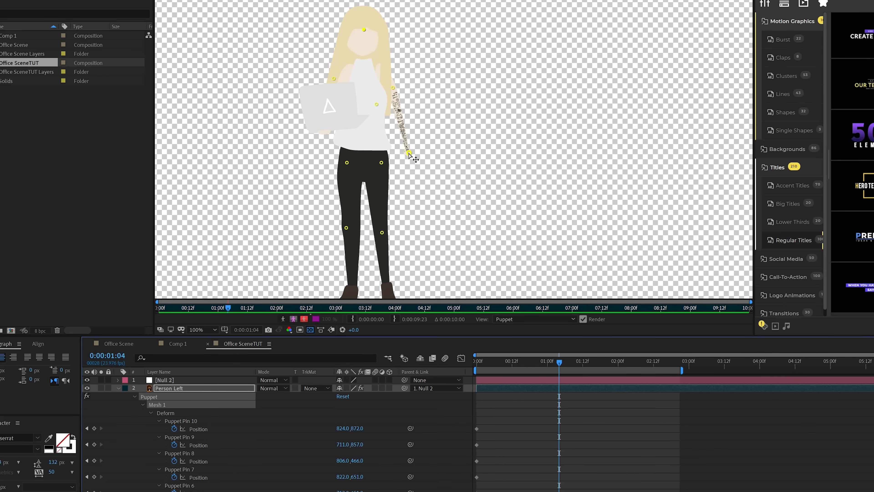
pyautogui.click(408, 154)
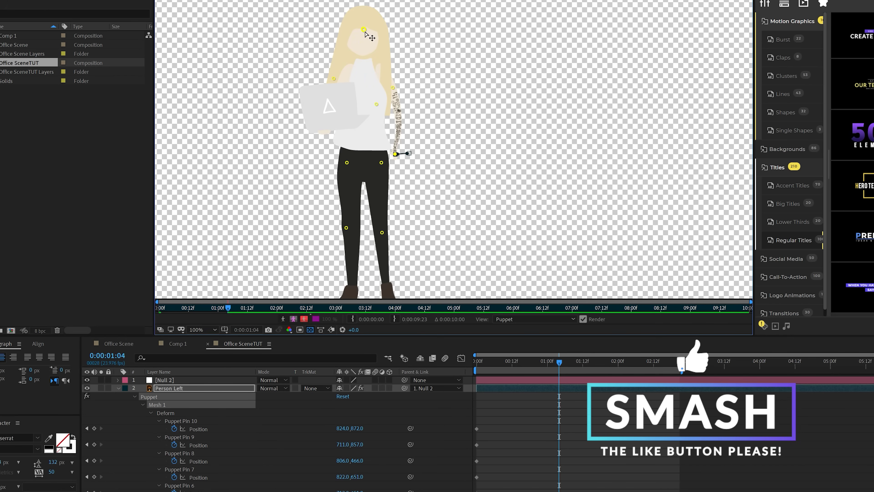
pyautogui.moveTo(364, 30); pyautogui.dragTo(352, 30)
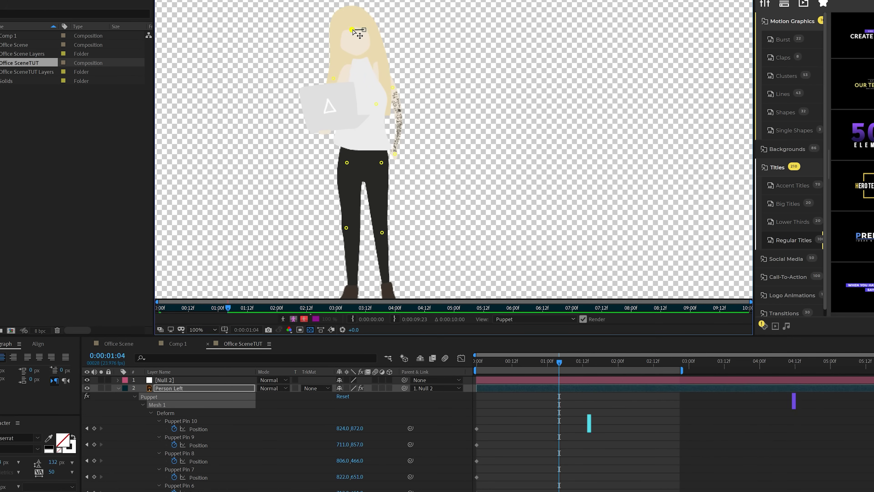
pyautogui.moveTo(347, 229); pyautogui.dragTo(337, 229)
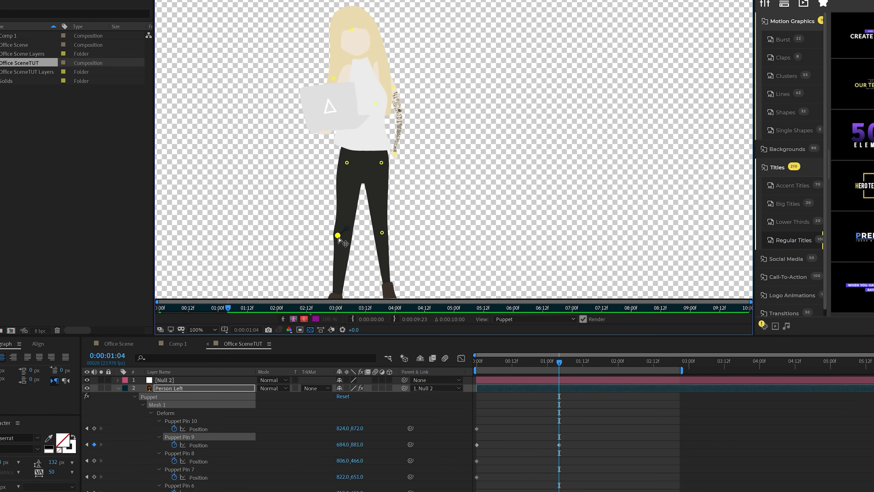
pyautogui.moveTo(547, 368)
pyautogui.mouseDown()
pyautogui.moveTo(492, 367)
pyautogui.moveTo(541, 367)
pyautogui.mouseUp()
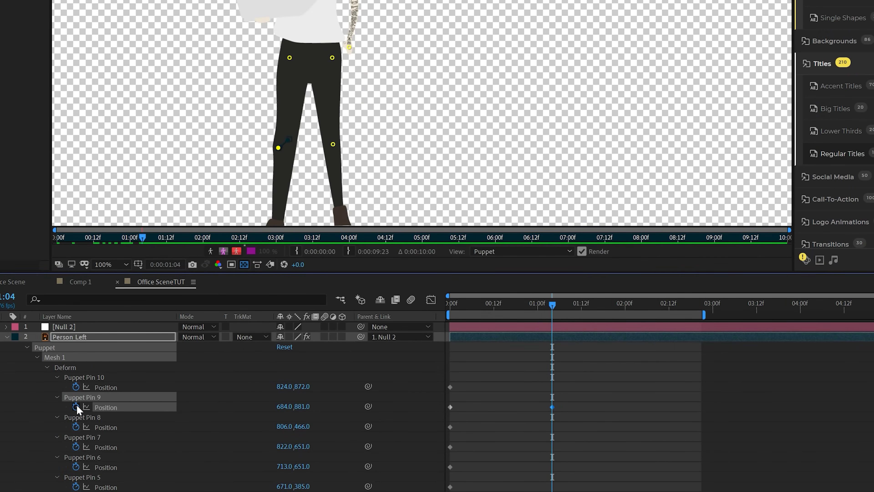
# - Give Puppet Pin 9's position a loopOut("pingpong") expression and copy the expression text
pyautogui.keyDown('alt'); pyautogui.click(76, 407); pyautogui.keyUp('alt')
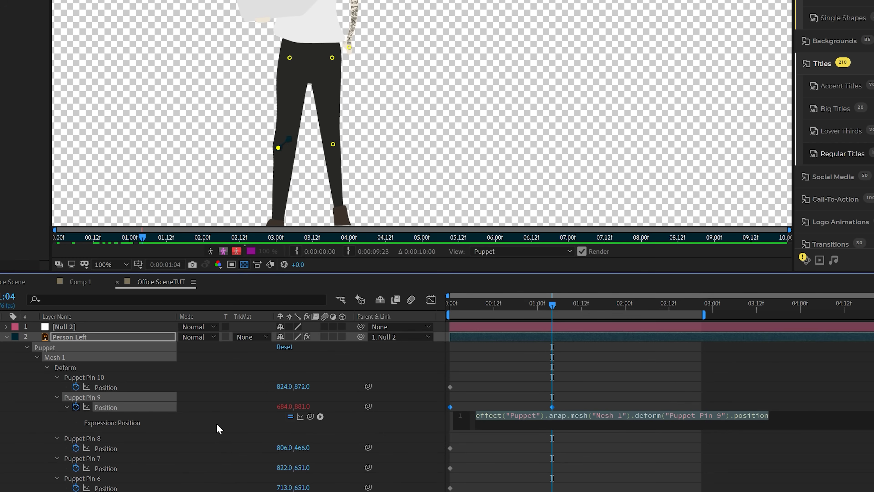
pyautogui.write('loopO')
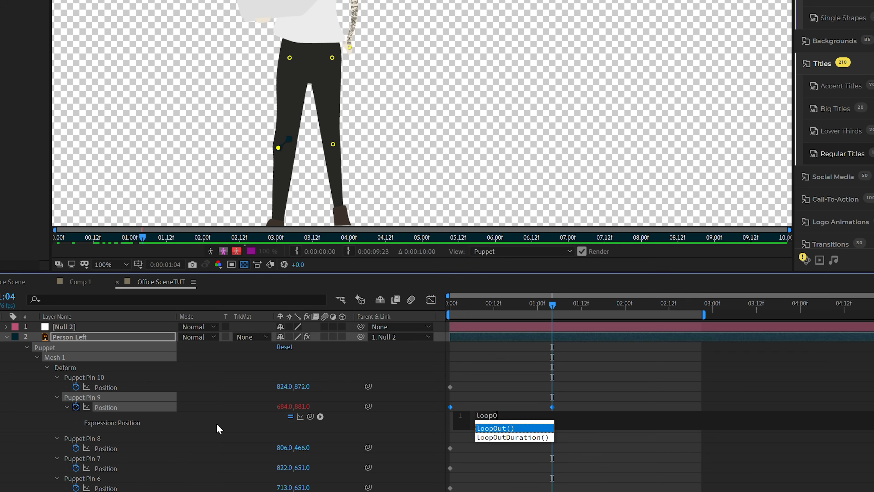
pyautogui.write('ut(')
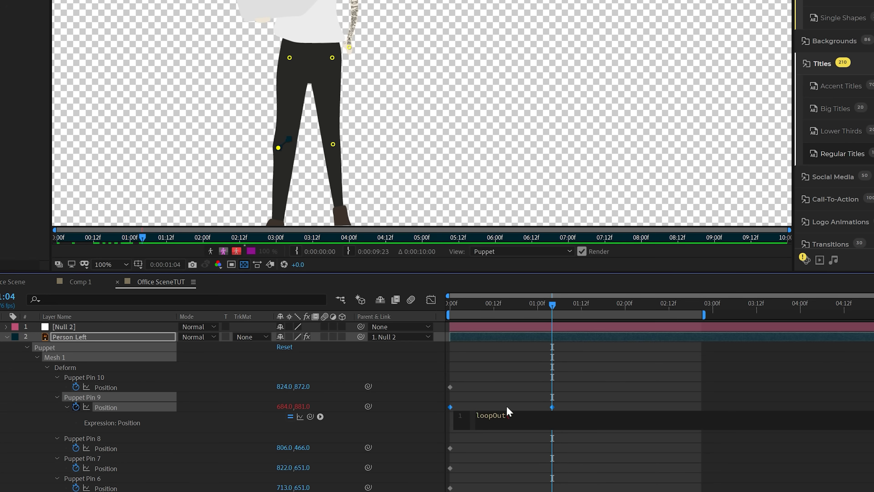
pyautogui.write('"')
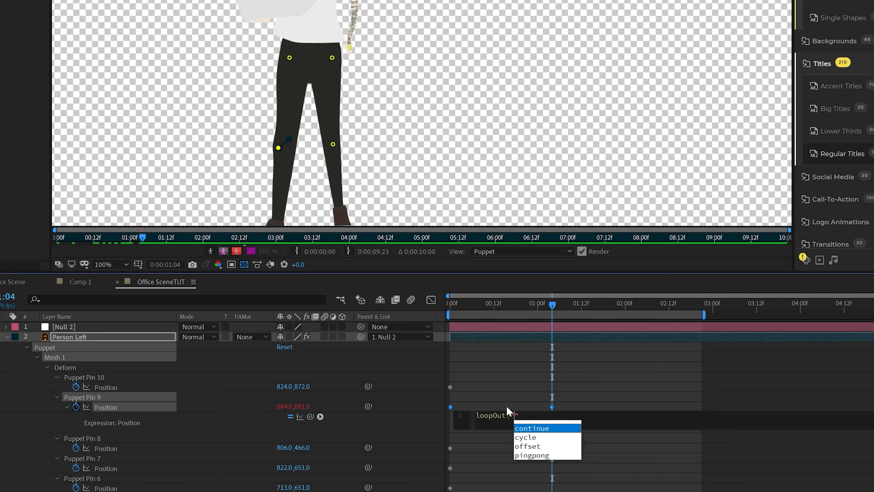
pyautogui.click(545, 455)
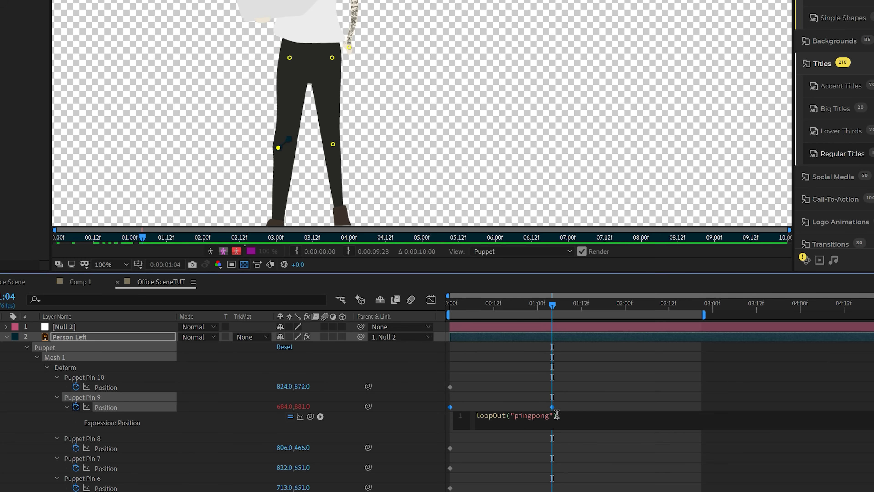
pyautogui.click(595, 387)
pyautogui.click(523, 426)
pyautogui.hotkey('ctrl', 'c')
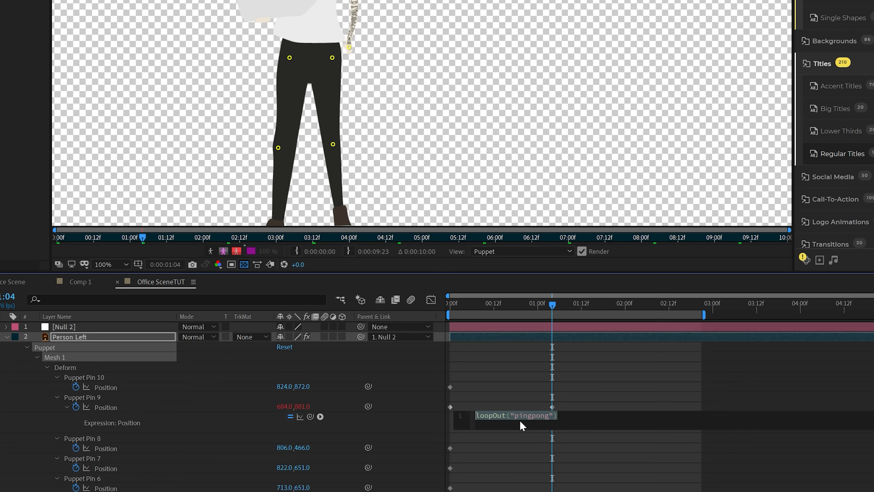
pyautogui.click(529, 361)
# - Paste the loopOut("pingpong") expression into the positions of Puppet Pins 1 and 4
pyautogui.scroll(-3, 528, 360)
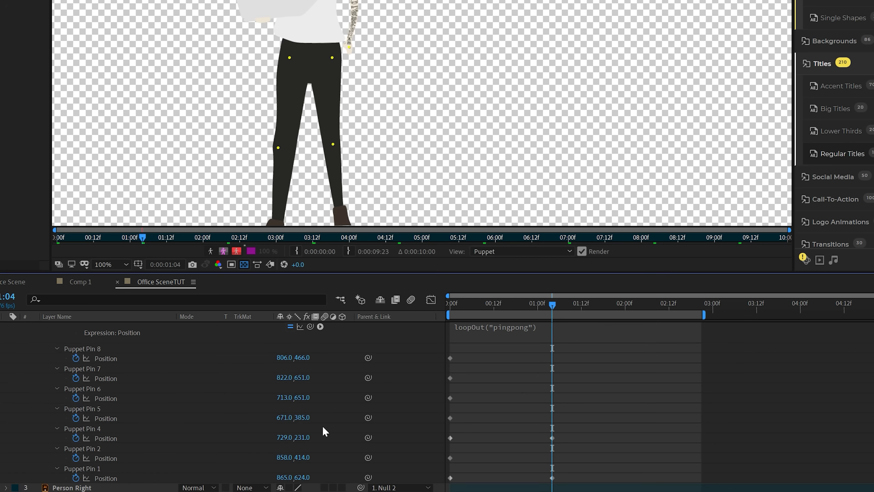
pyautogui.keyDown('alt'); pyautogui.click(76, 478); pyautogui.keyUp('alt')
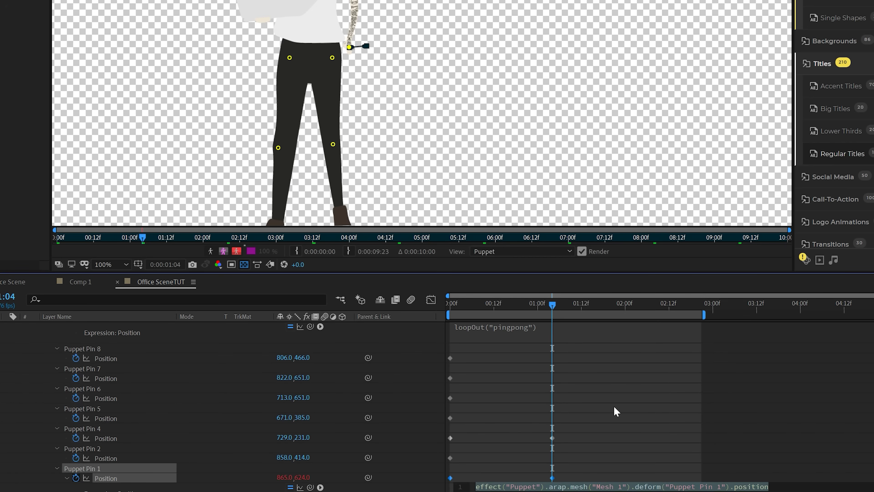
pyautogui.hotkey('ctrl', 'v')
pyautogui.click(636, 404)
pyautogui.keyDown('alt'); pyautogui.click(76, 438); pyautogui.keyUp('alt')
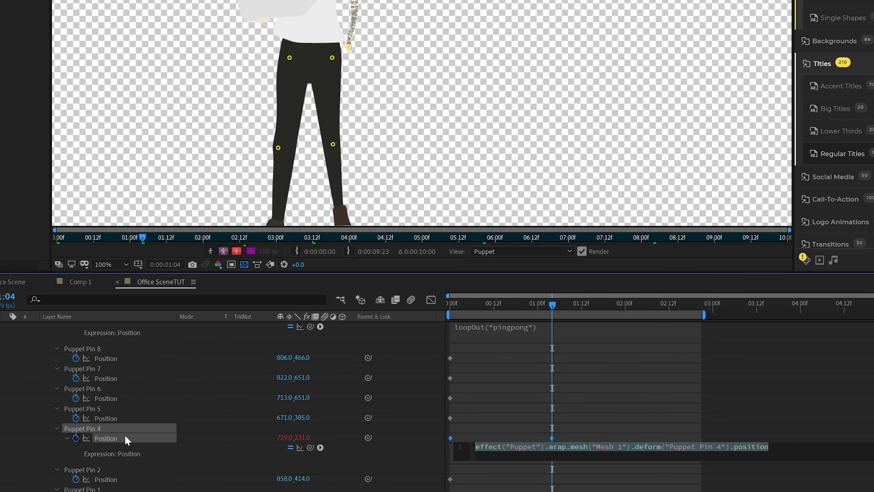
pyautogui.hotkey('ctrl', 'v')
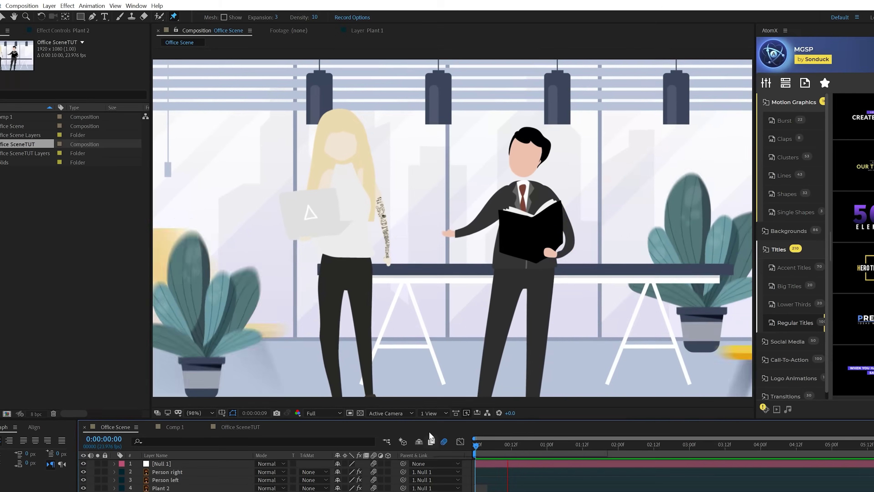